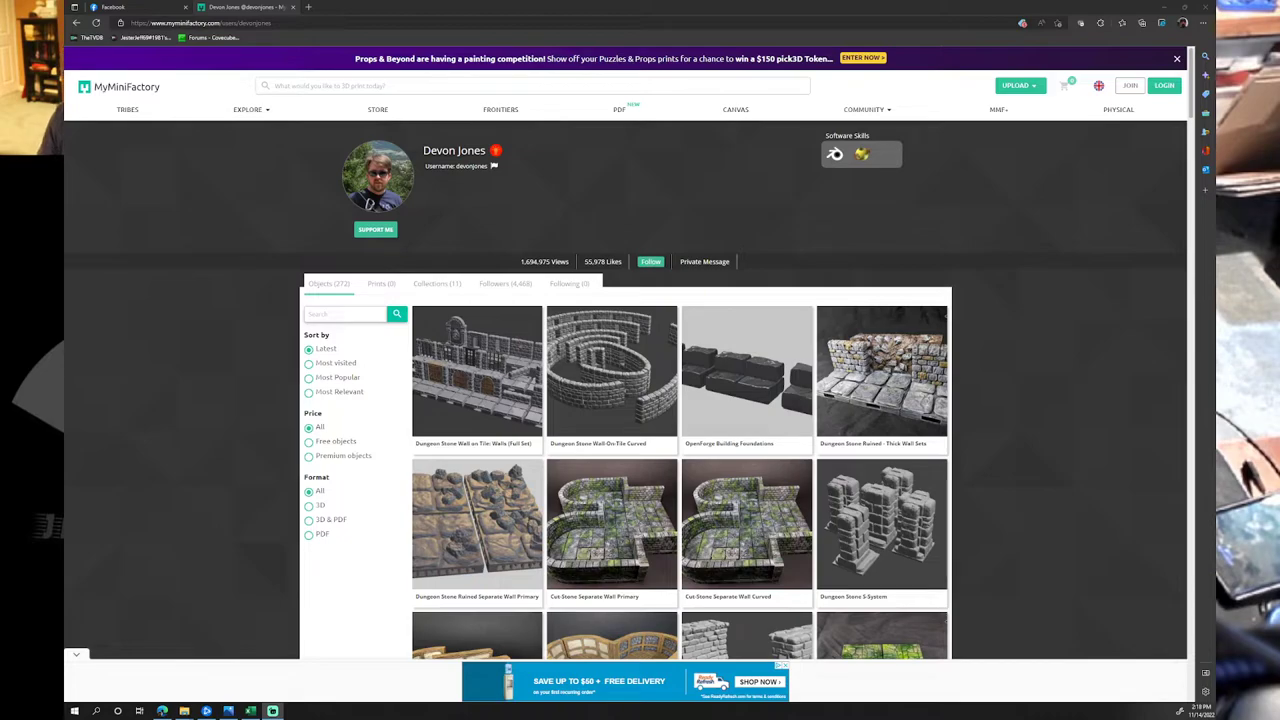
pyautogui.scroll(-5, 505, 407)
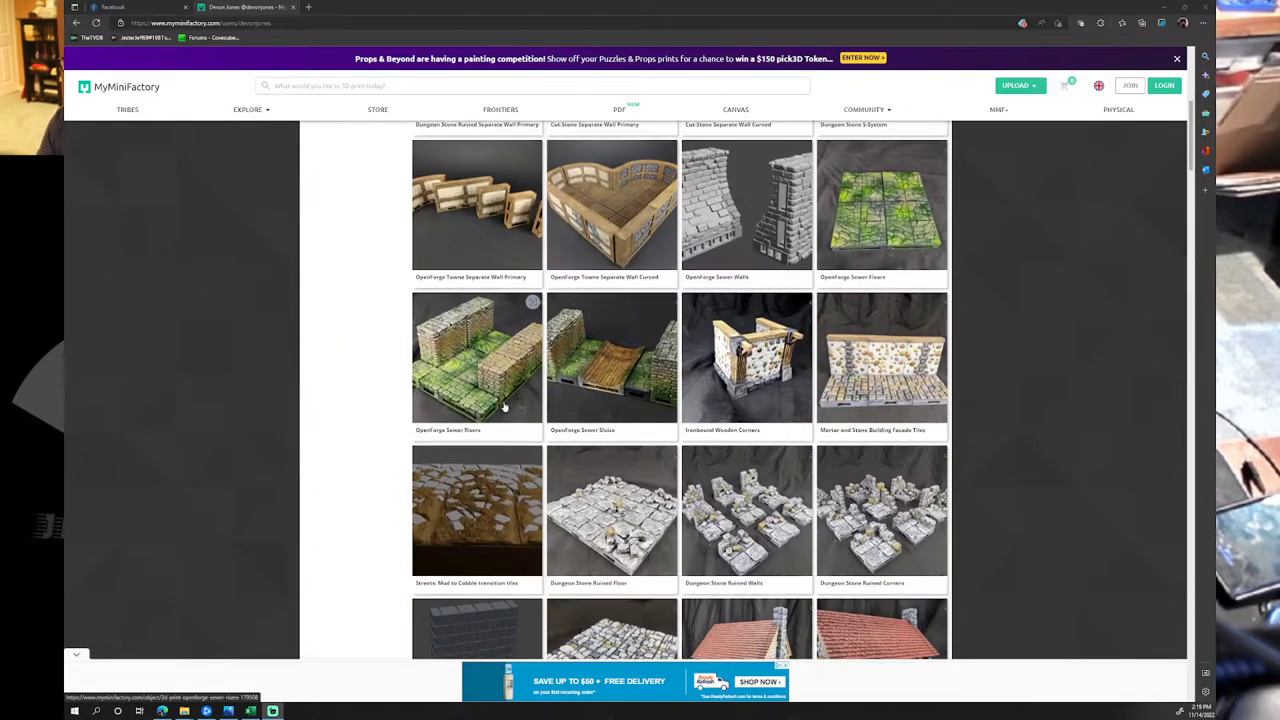
pyautogui.scroll(-10, 505, 407)
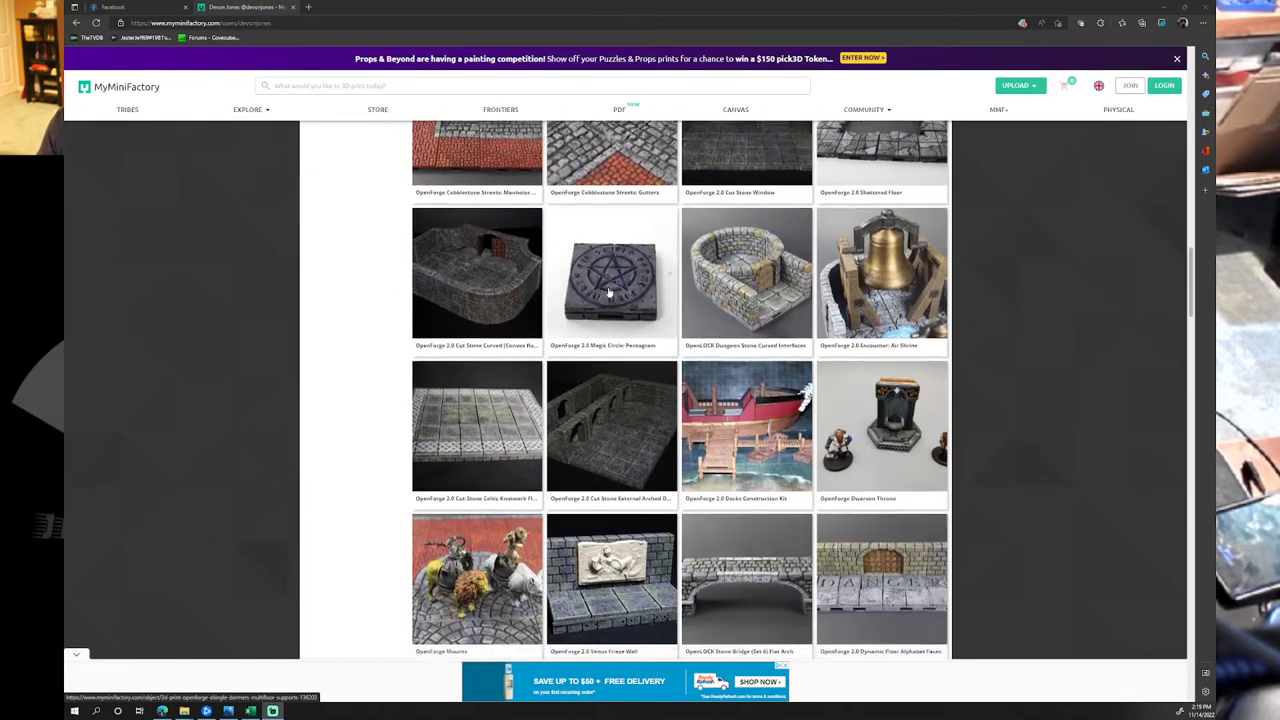
pyautogui.scroll(-15, 609, 291)
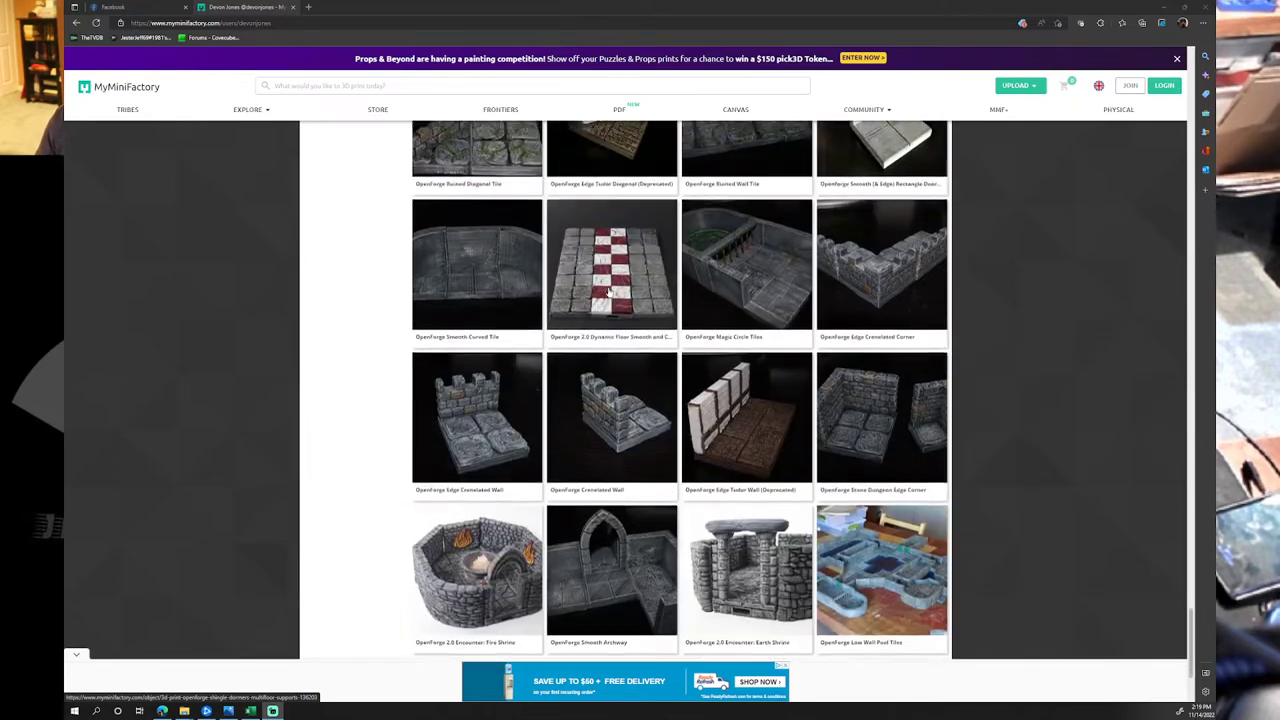
pyautogui.scroll(-3, 609, 291)
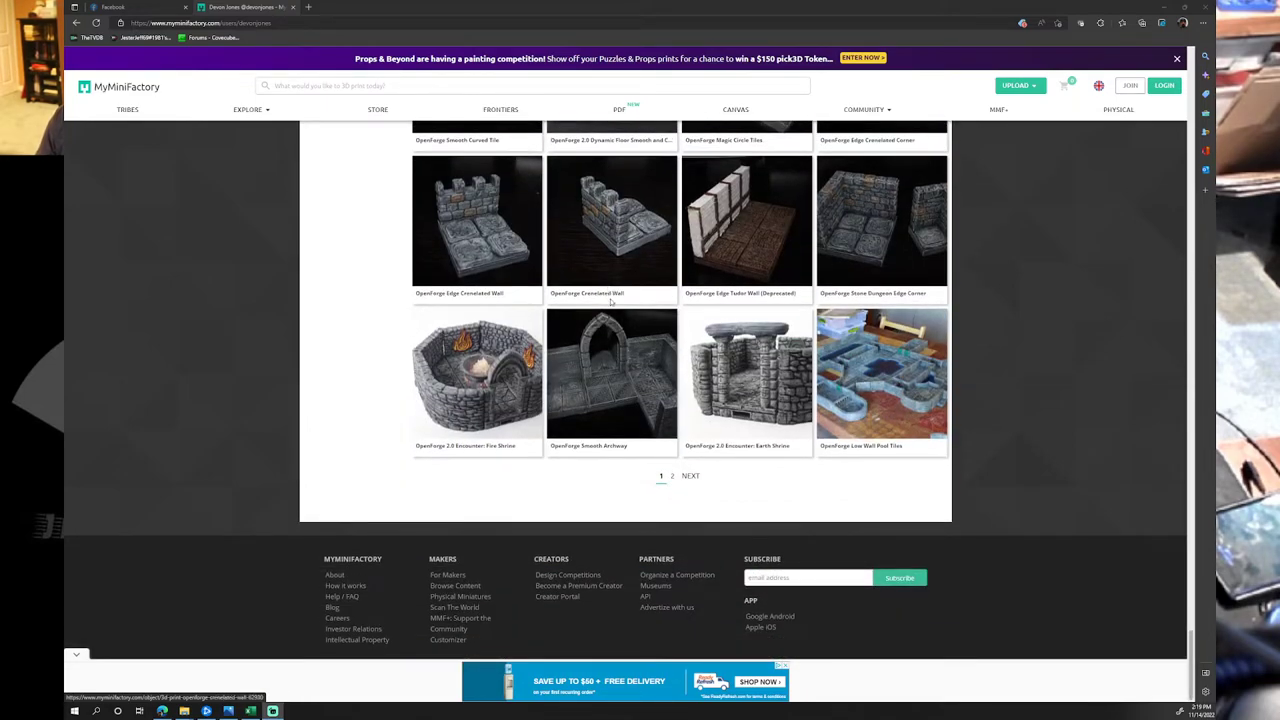
pyautogui.scroll(10, 609, 291)
pyautogui.scroll(15, 610, 306)
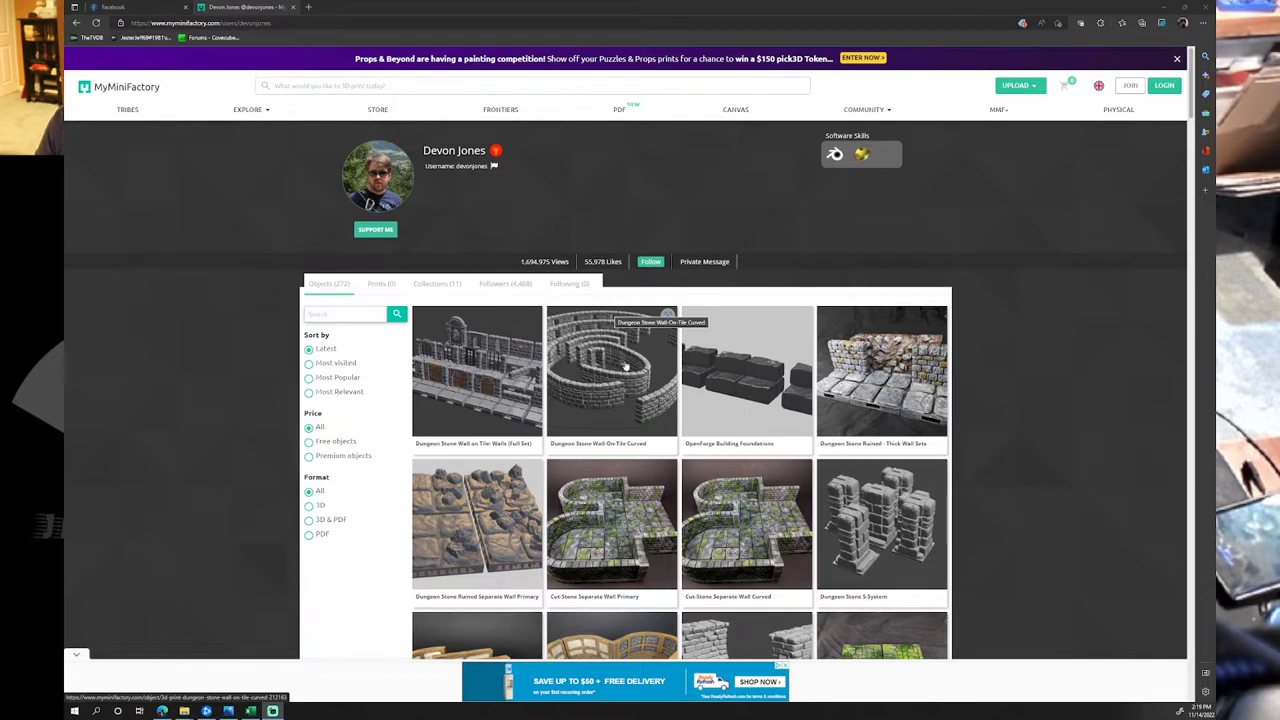
# Open the Dungeon Stone Wall on Tile: Walls (Full Set) page, dismiss the ad, and view the enlarged main picture.
pyautogui.click(478, 393)
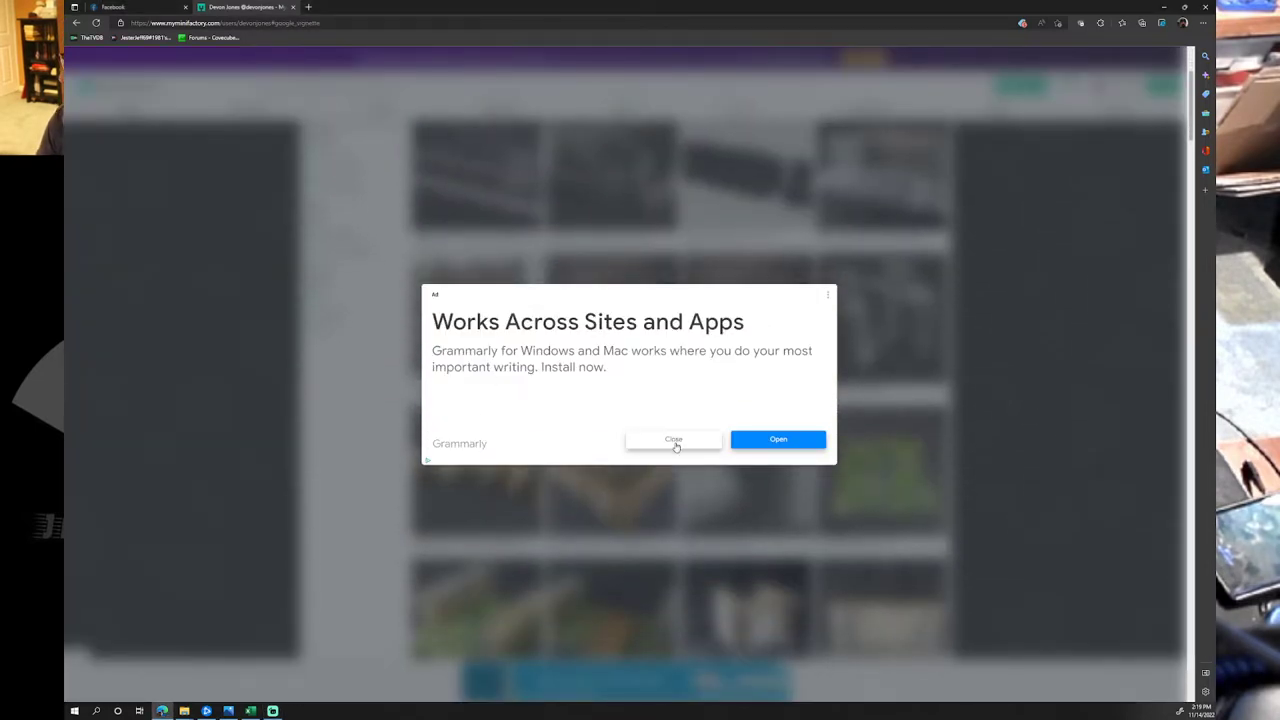
pyautogui.click(673, 439)
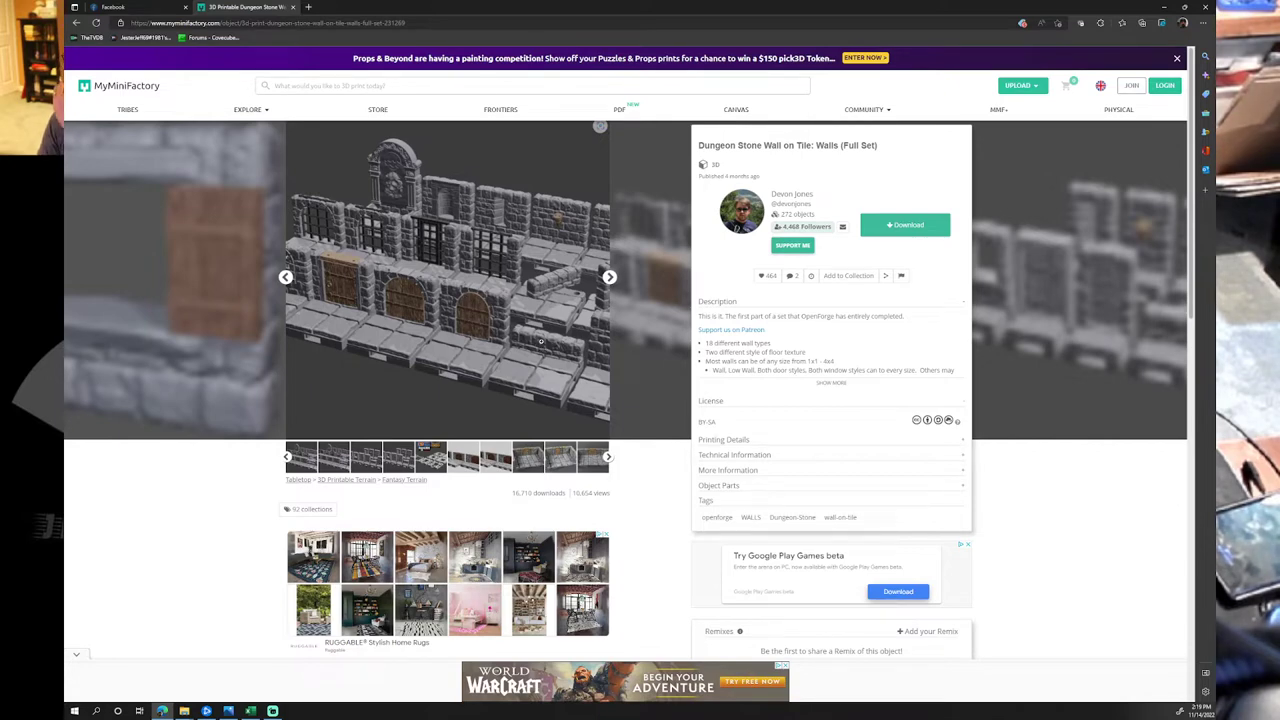
pyautogui.click(577, 291)
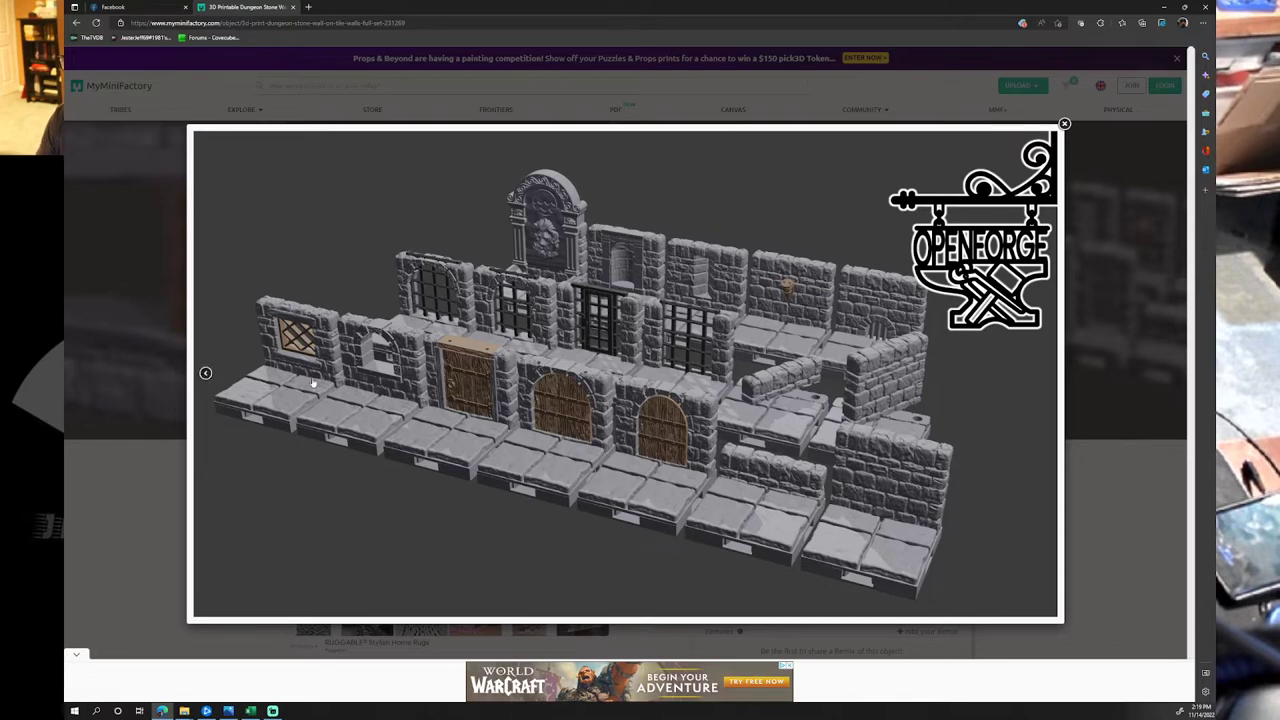
pyautogui.click(1065, 125)
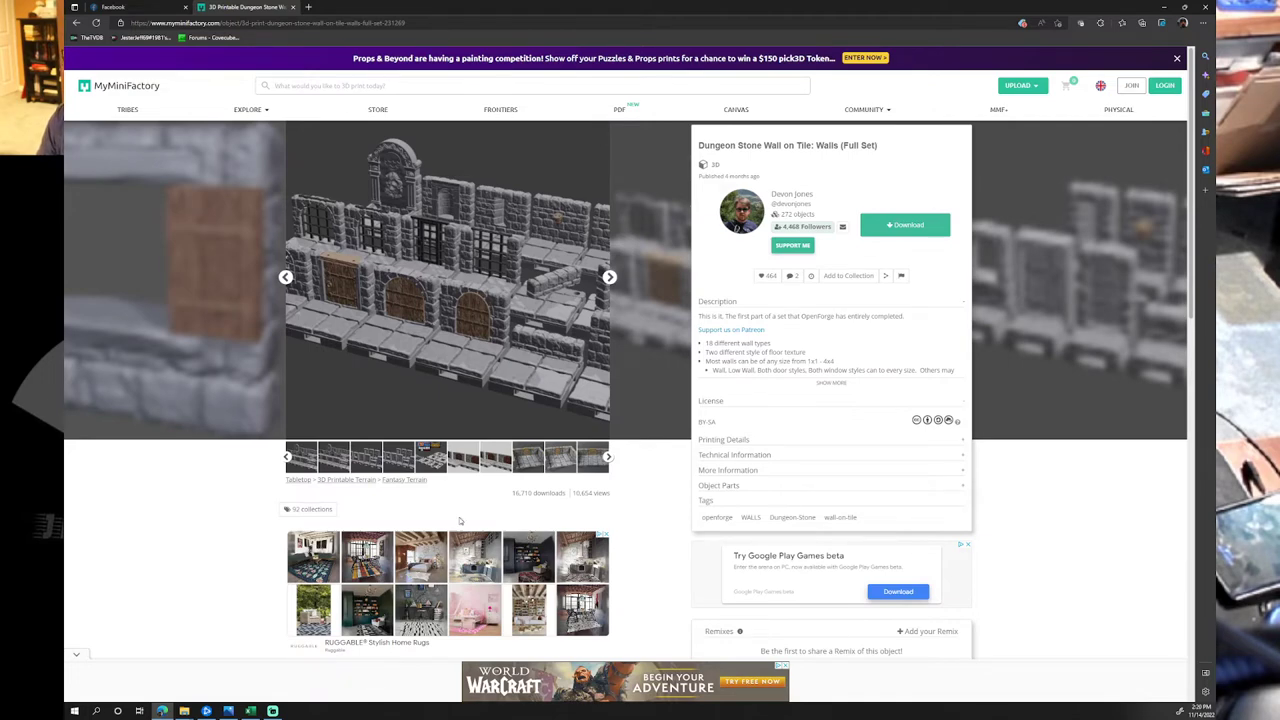
# Step through the gallery's dungeon room pictures, ending on the grey wall tile render.
pyautogui.click(469, 460)
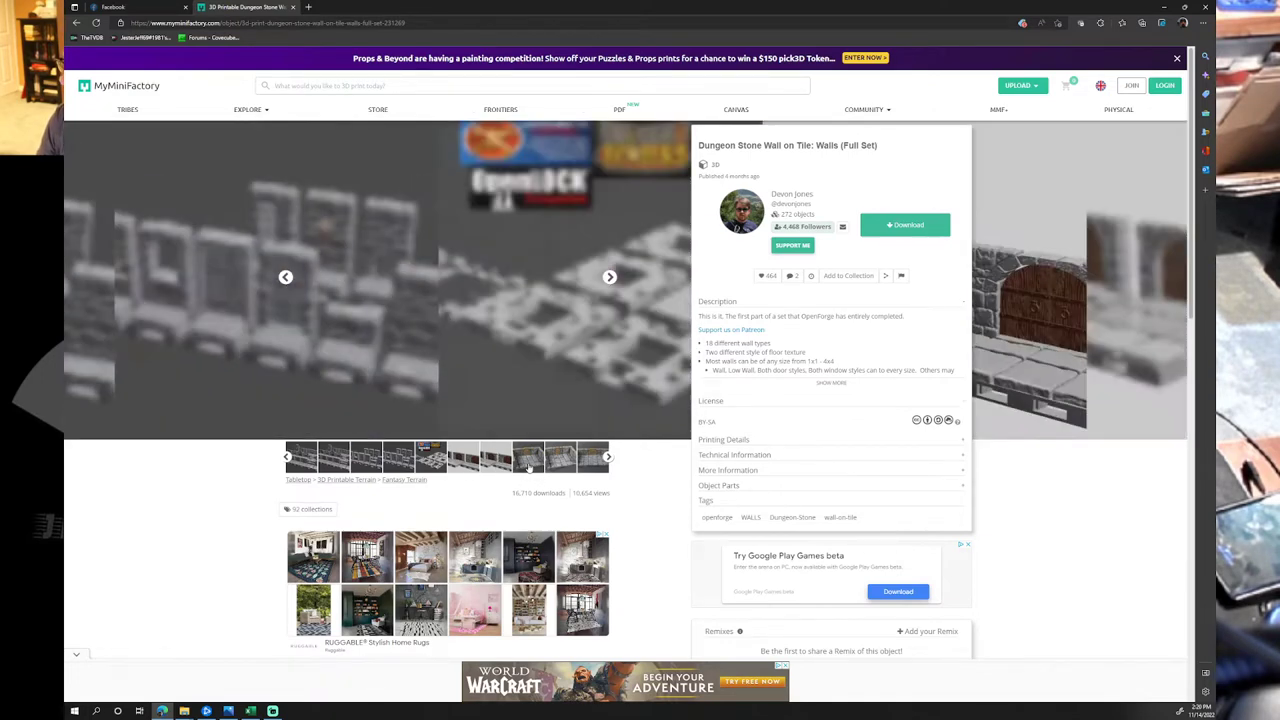
pyautogui.click(528, 460)
pyautogui.click(563, 460)
pyautogui.click(590, 460)
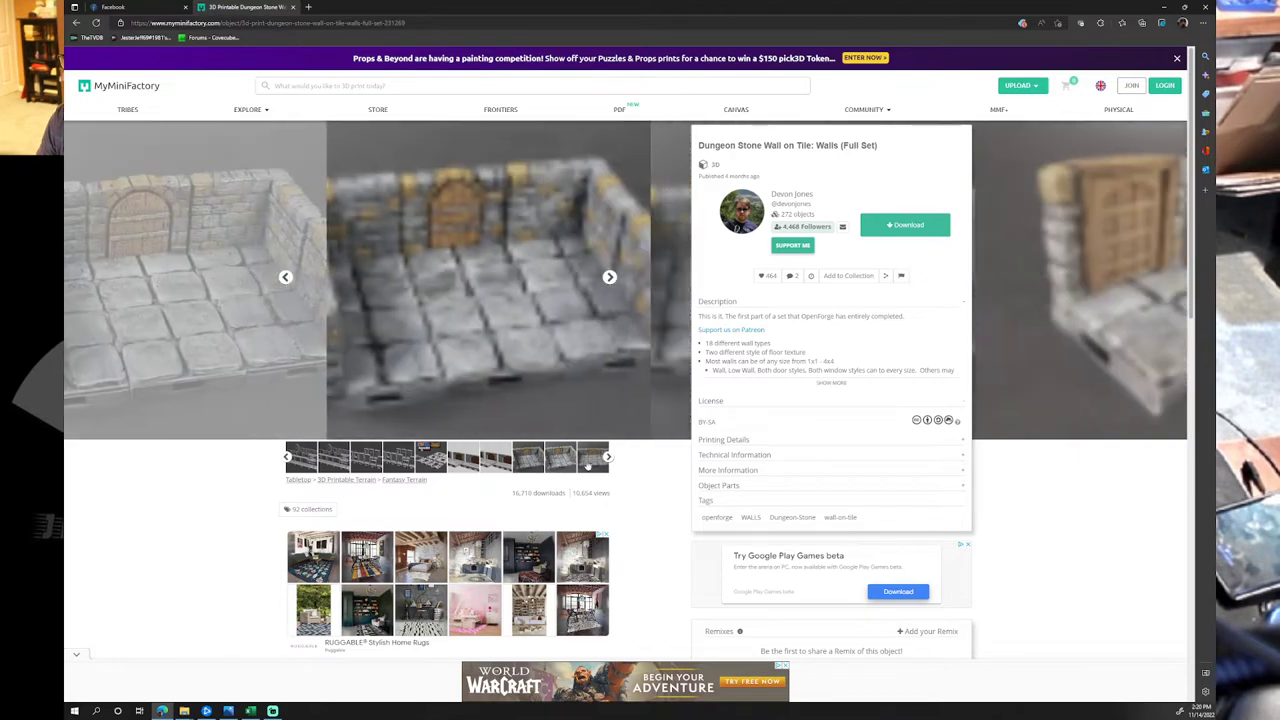
pyautogui.click(593, 460)
pyautogui.click(593, 460)
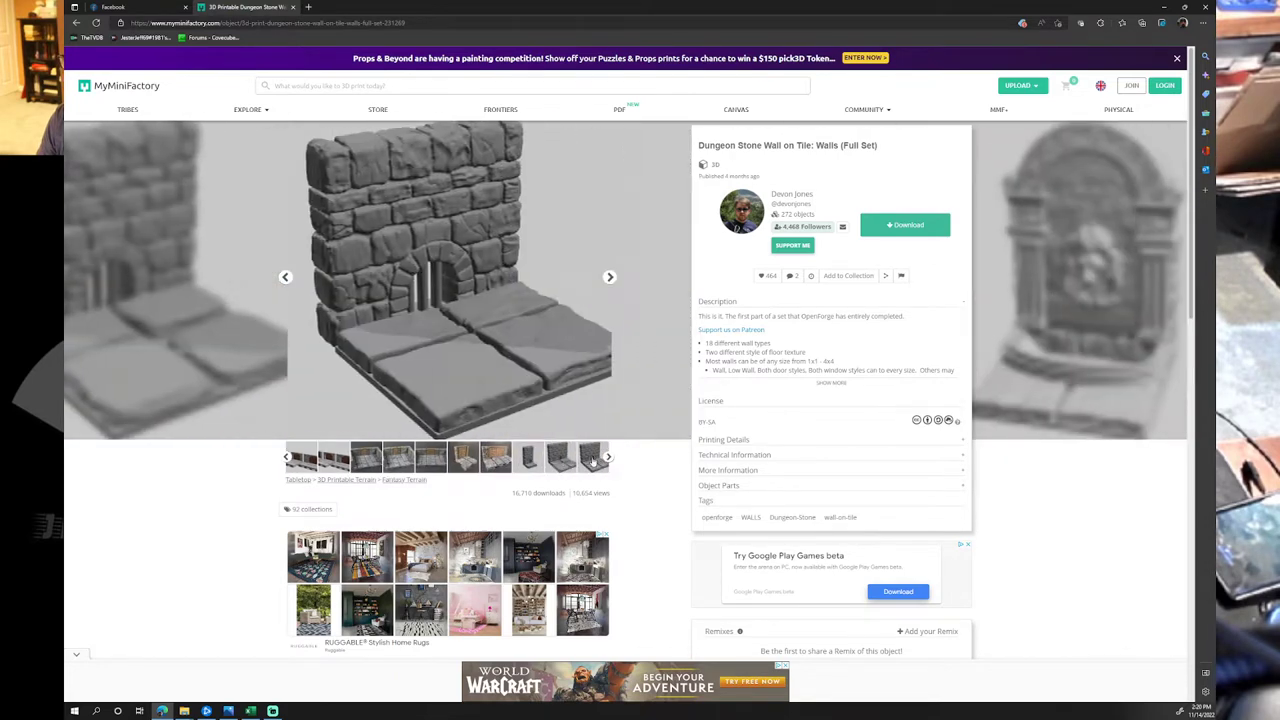
# View the Cut-Stone Separate Wall Curved grey render and painted tile pictures, then return to the profile.
pyautogui.click(76, 22)
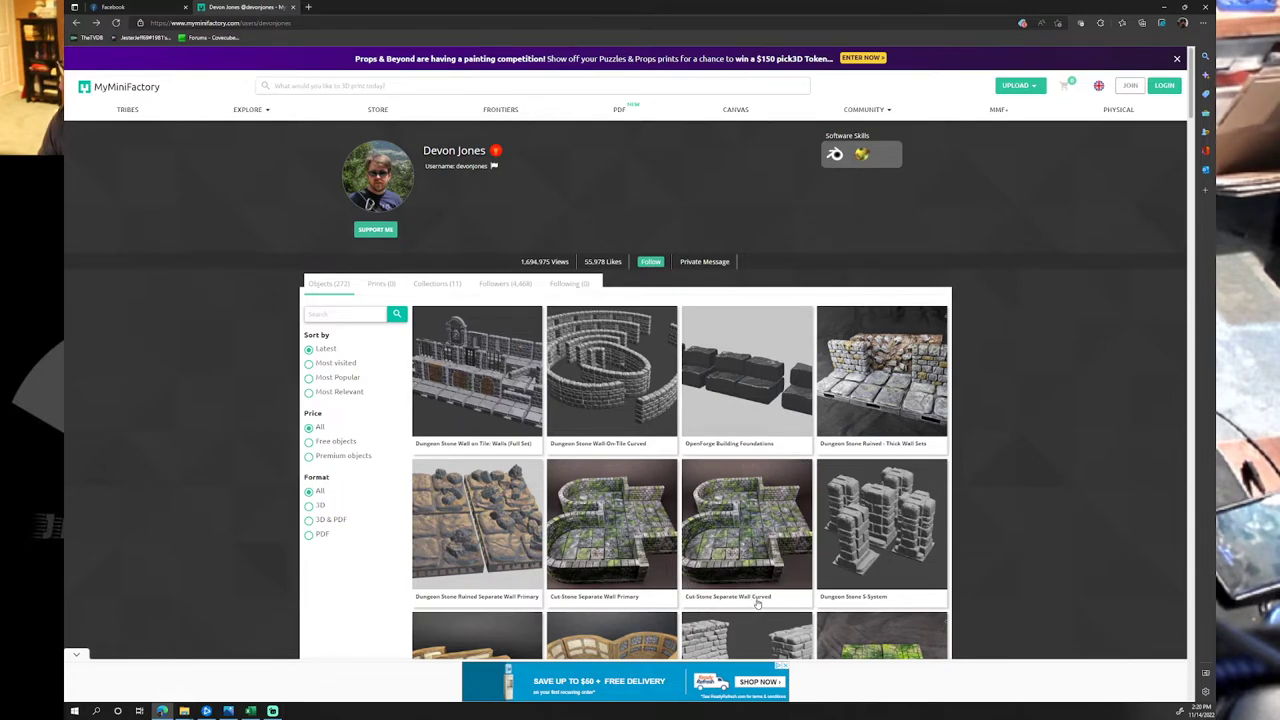
pyautogui.click(722, 553)
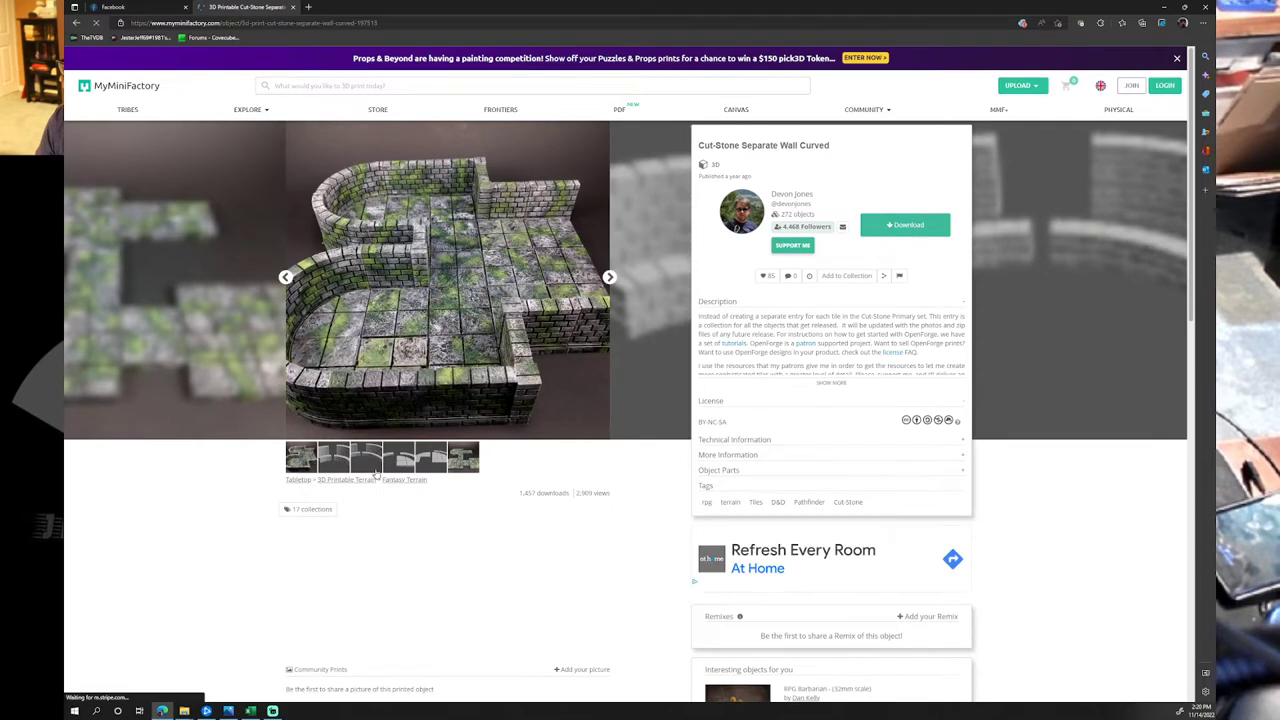
pyautogui.click(406, 464)
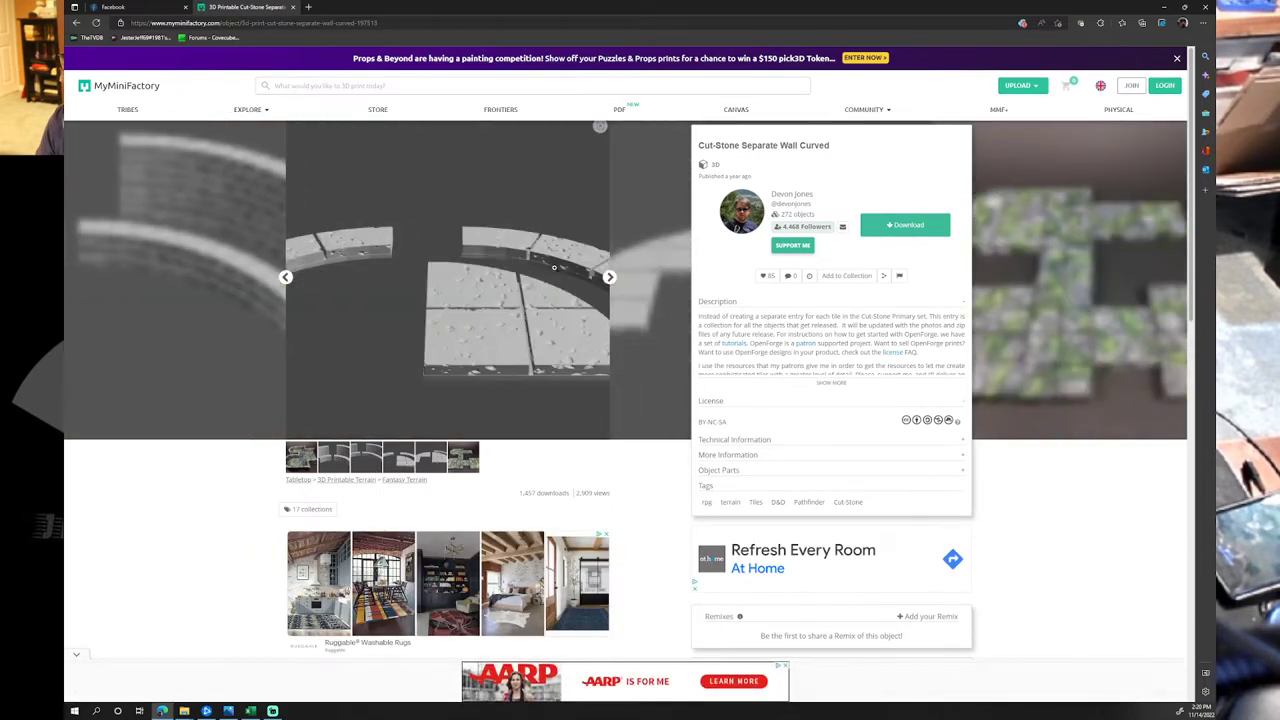
pyautogui.click(466, 462)
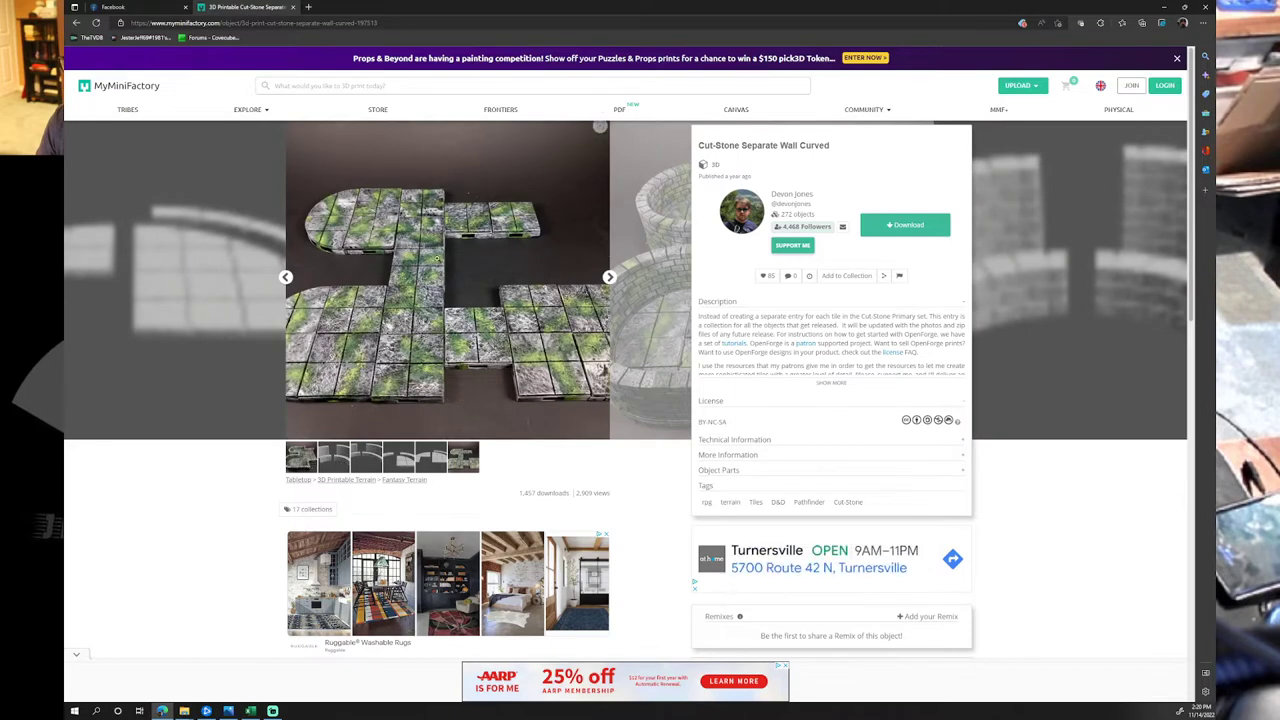
pyautogui.click(304, 462)
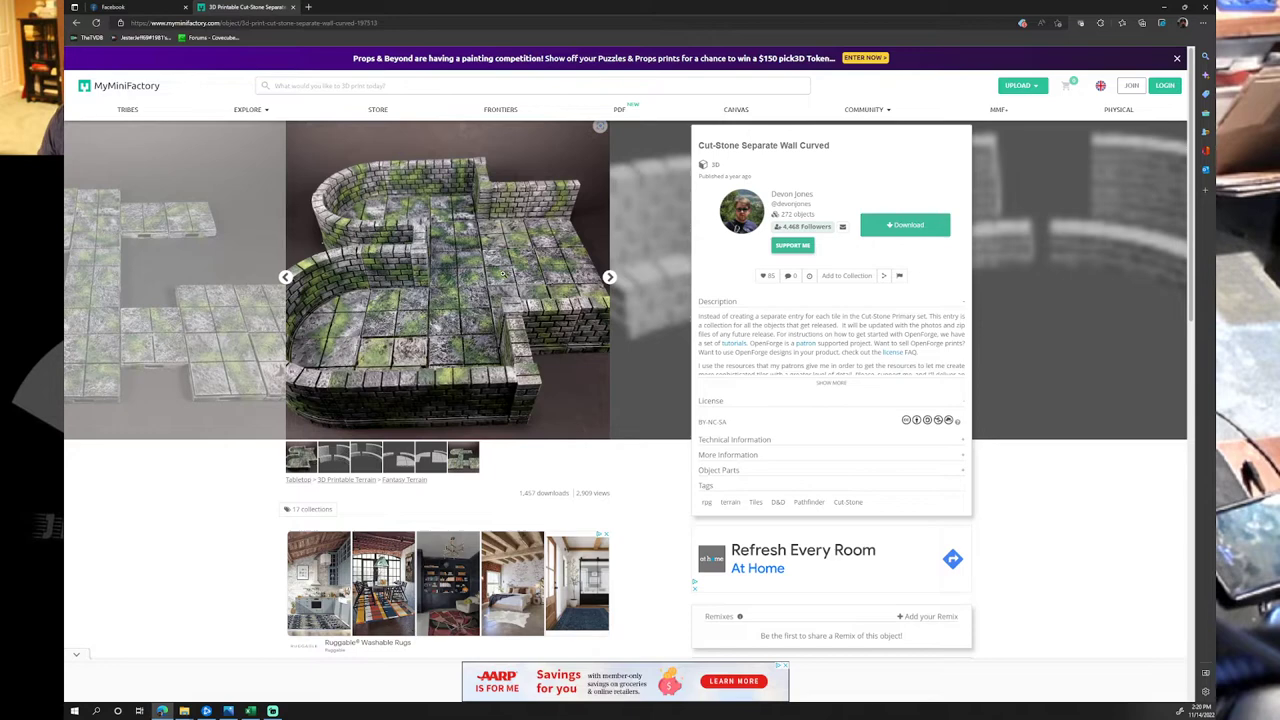
pyautogui.click(76, 22)
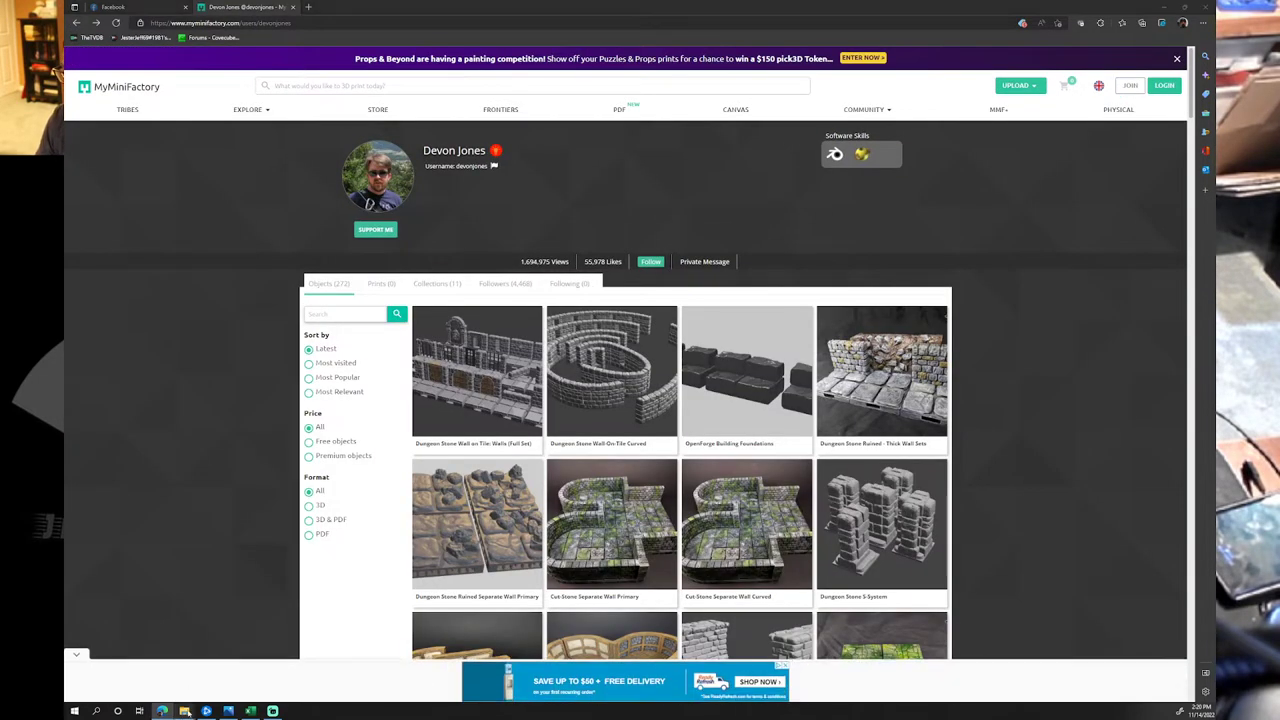
# Switch to the D&D folder window and open the Sunless-Citadel.jpeg map.
pyautogui.moveTo(157, 697)
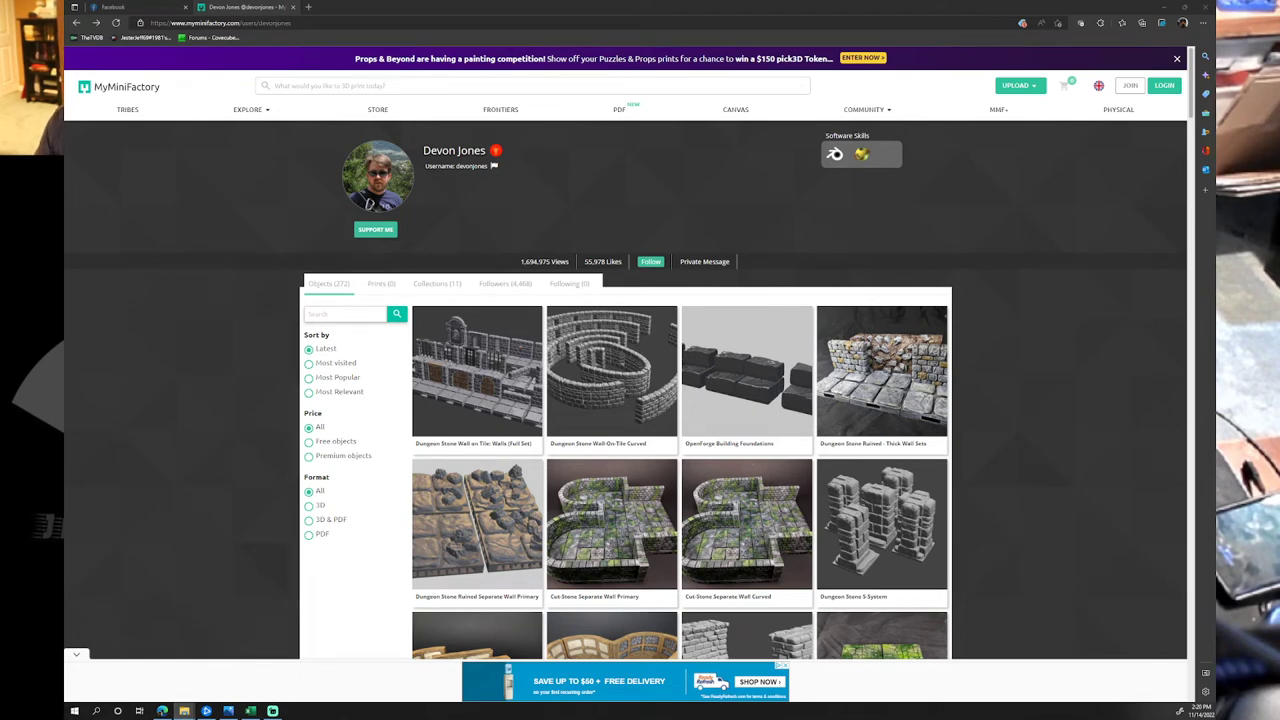
pyautogui.hotkey('alt', 'Tab')
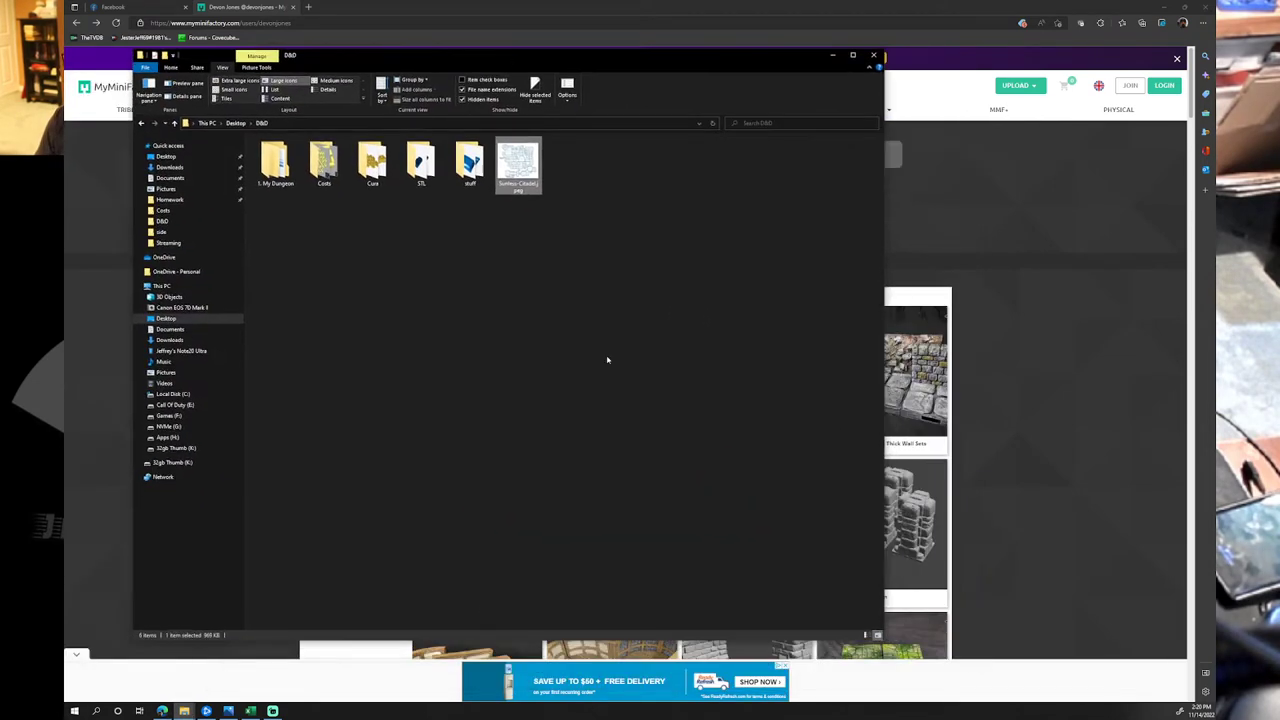
pyautogui.click(528, 166)
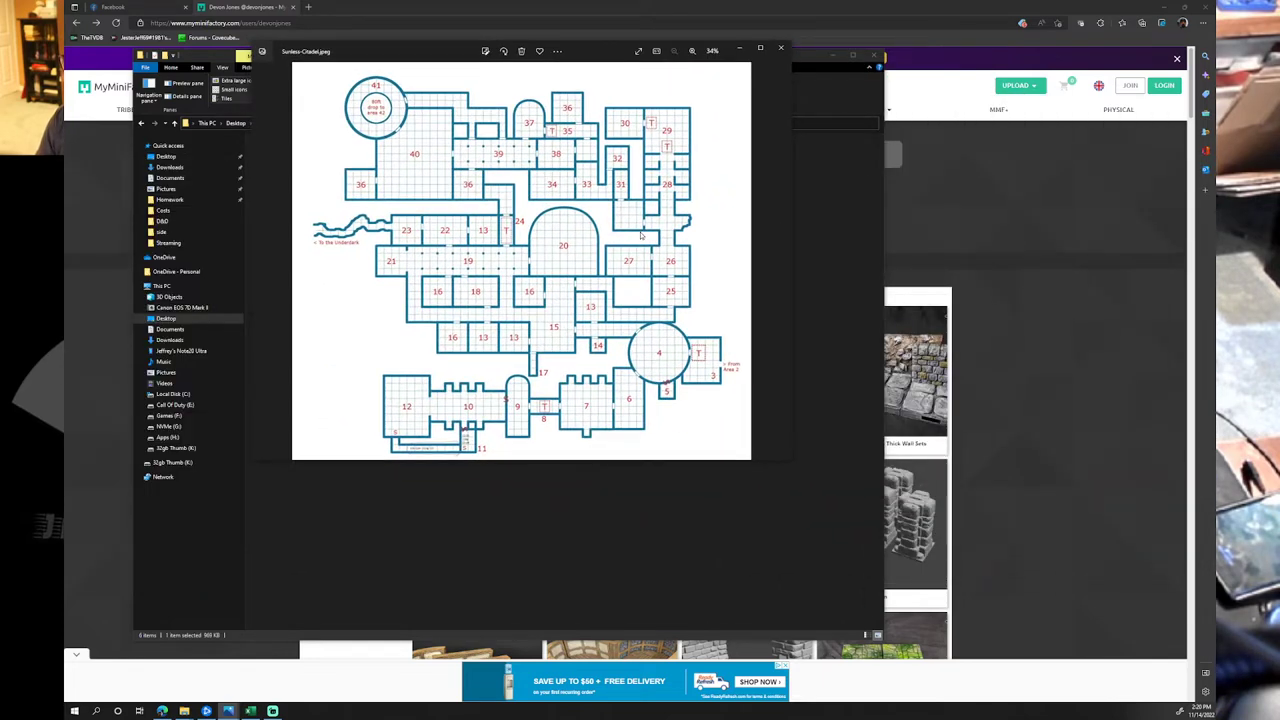
# Maximize and zoom the map, panning across rooms 41, 19, 21, 16, 18, 15, 14 and 17.
pyautogui.click(760, 48)
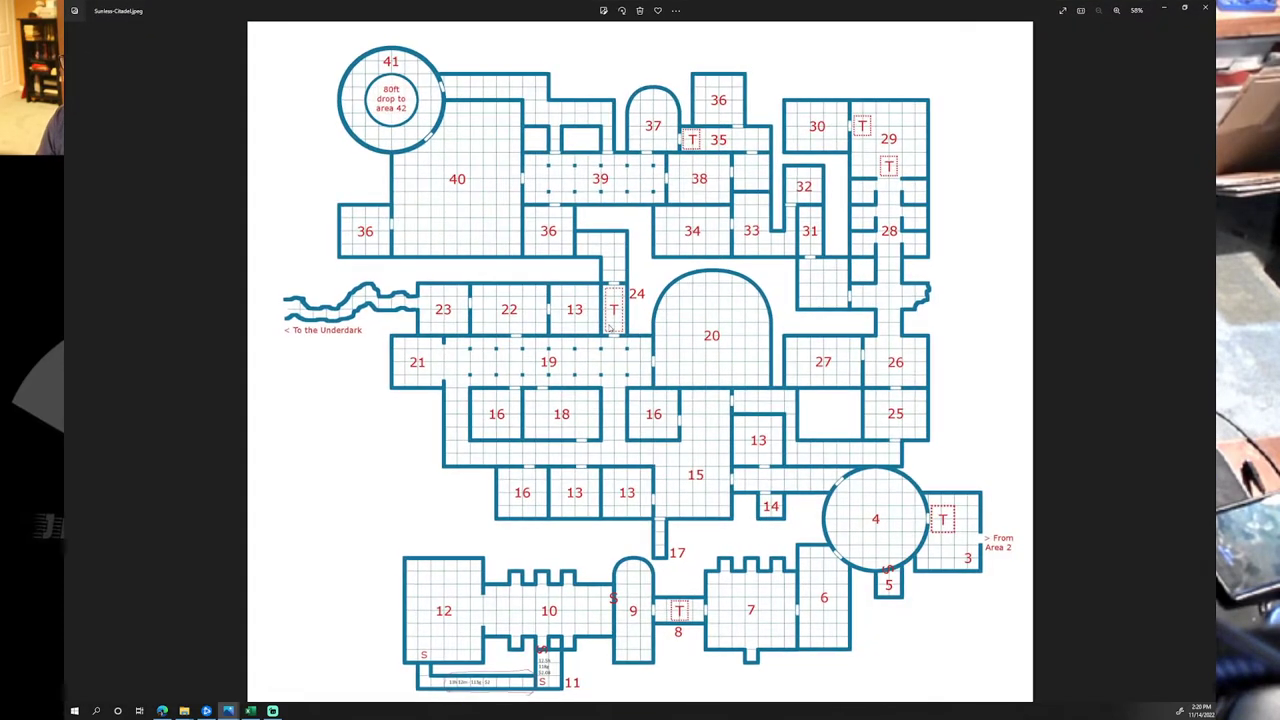
pyautogui.scroll(4, 562, 420)
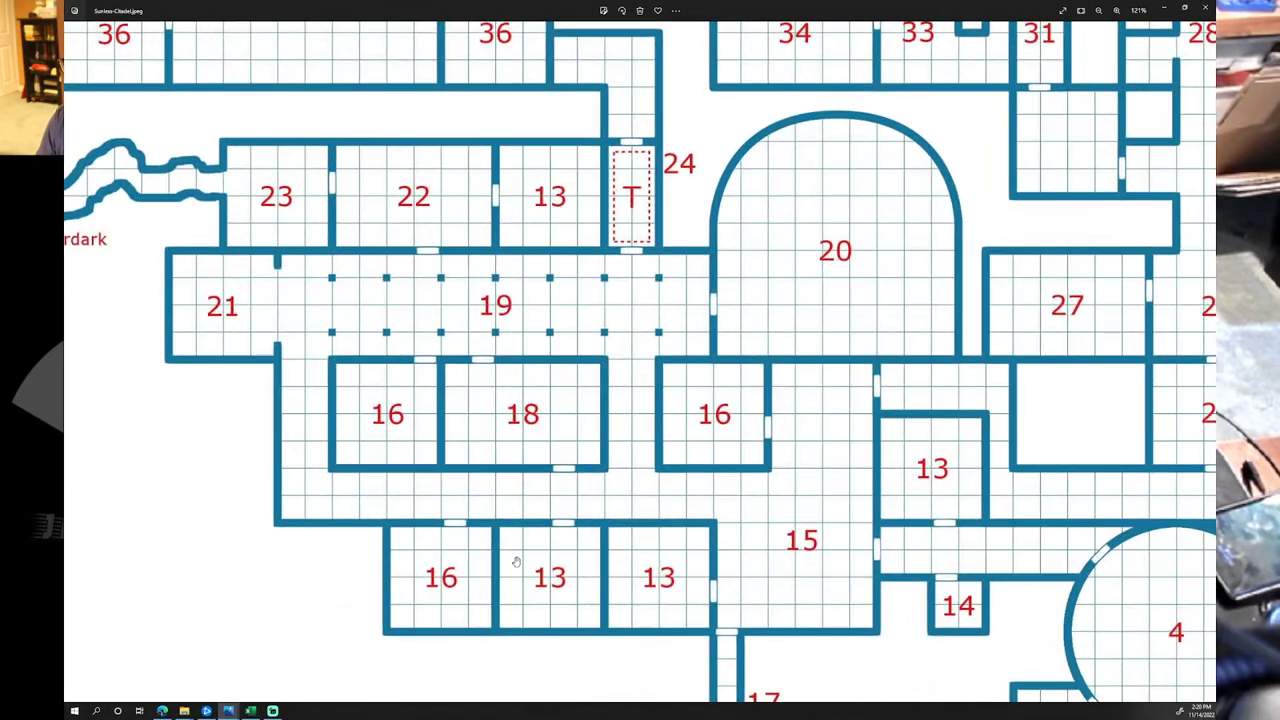
pyautogui.moveTo(357, 571); pyautogui.dragTo(357, 260)
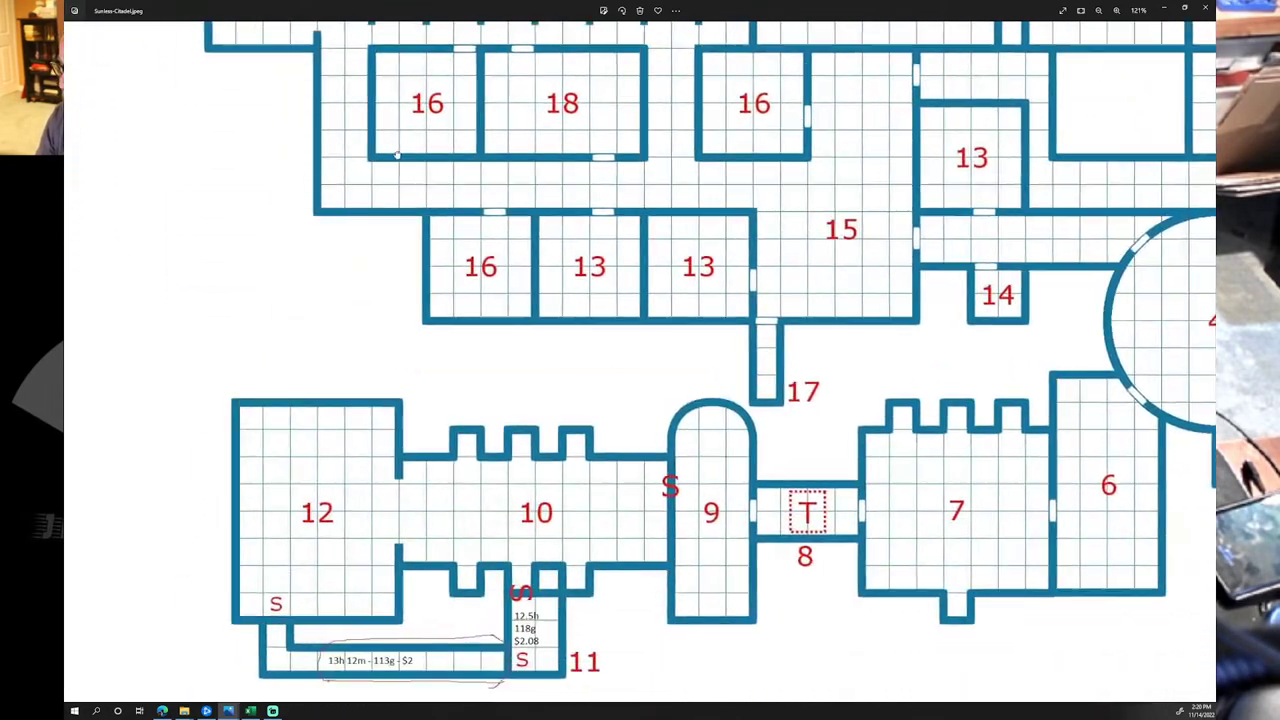
pyautogui.moveTo(346, 106); pyautogui.dragTo(207, 697)
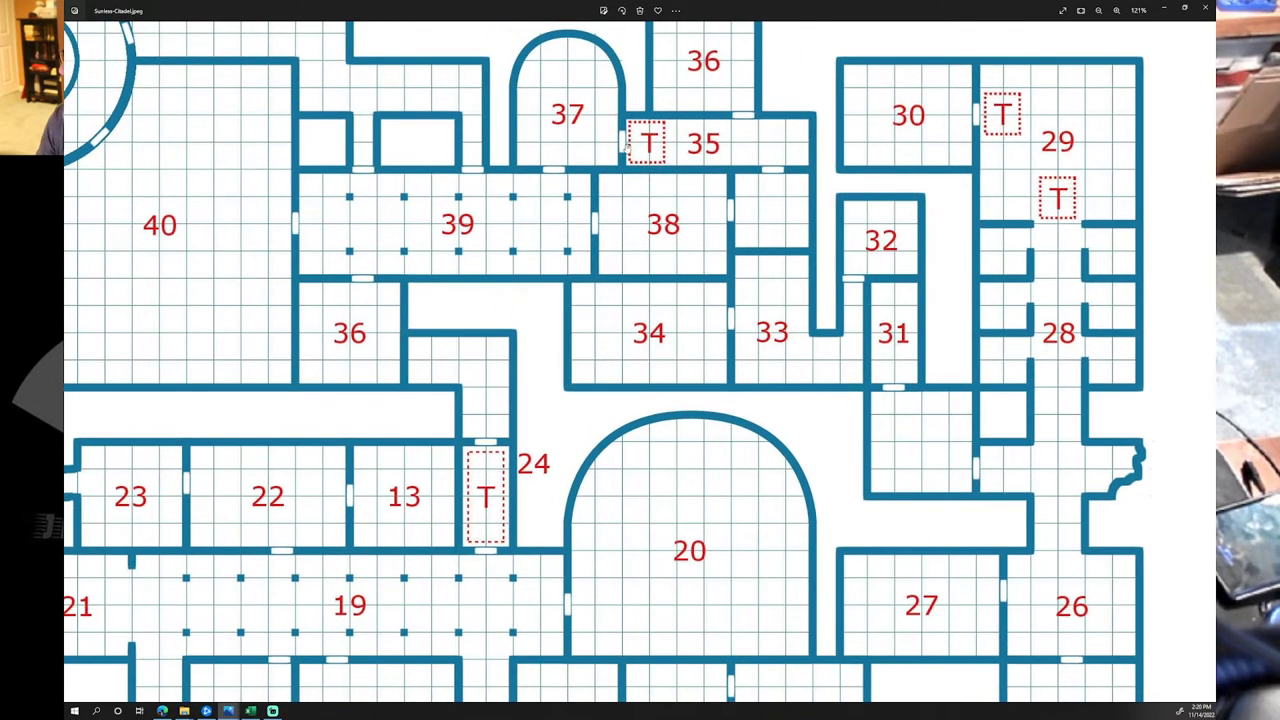
pyautogui.moveTo(539, 266); pyautogui.dragTo(683, 351)
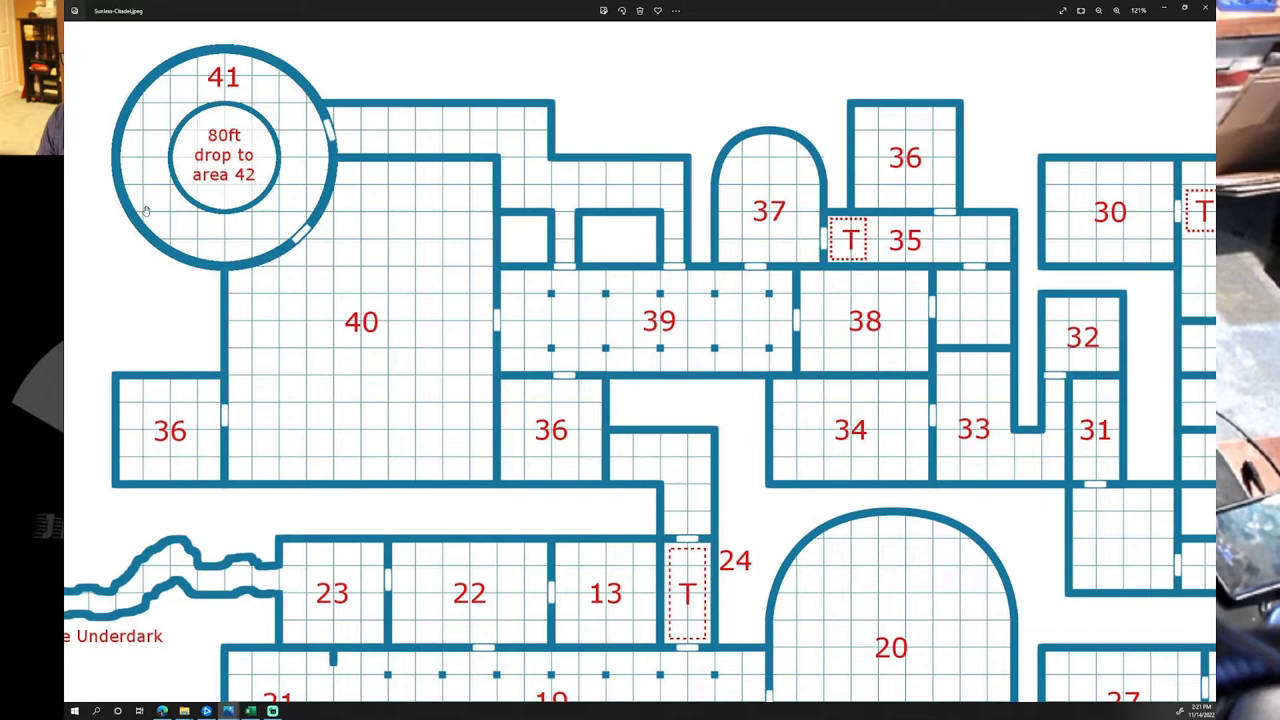
pyautogui.moveTo(765, 415); pyautogui.dragTo(608, 131)
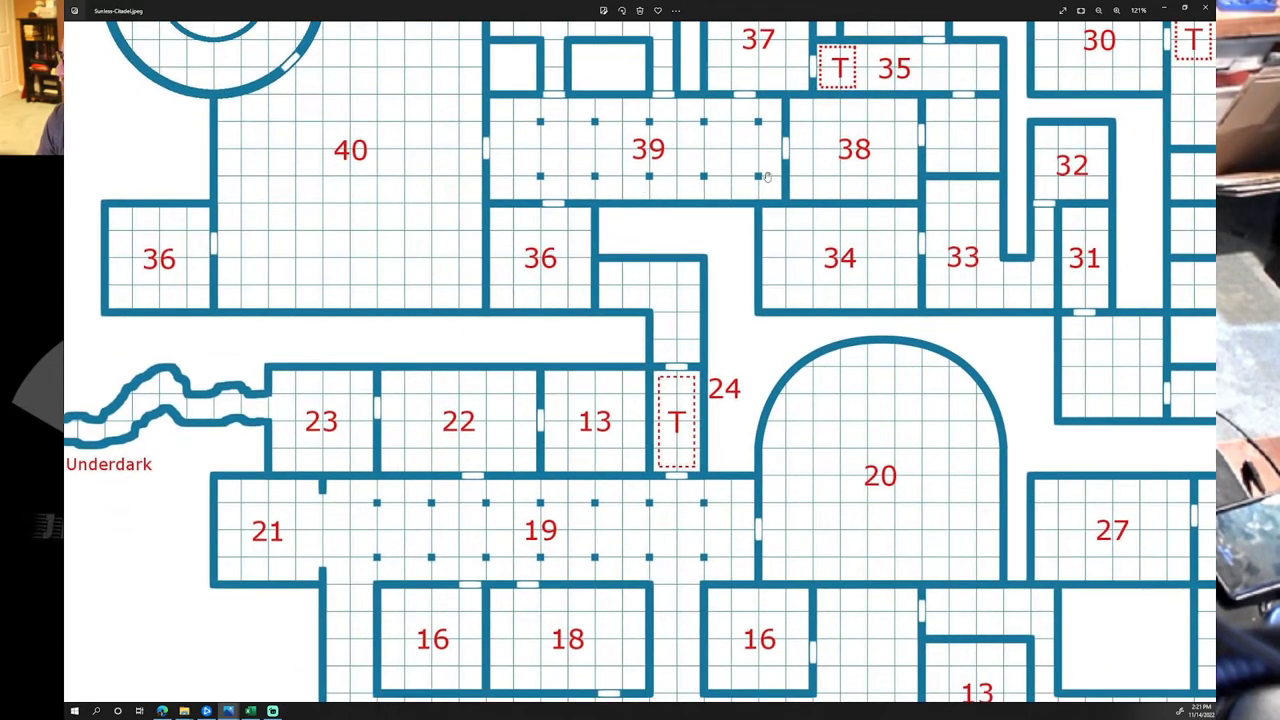
pyautogui.moveTo(764, 326); pyautogui.dragTo(743, 83)
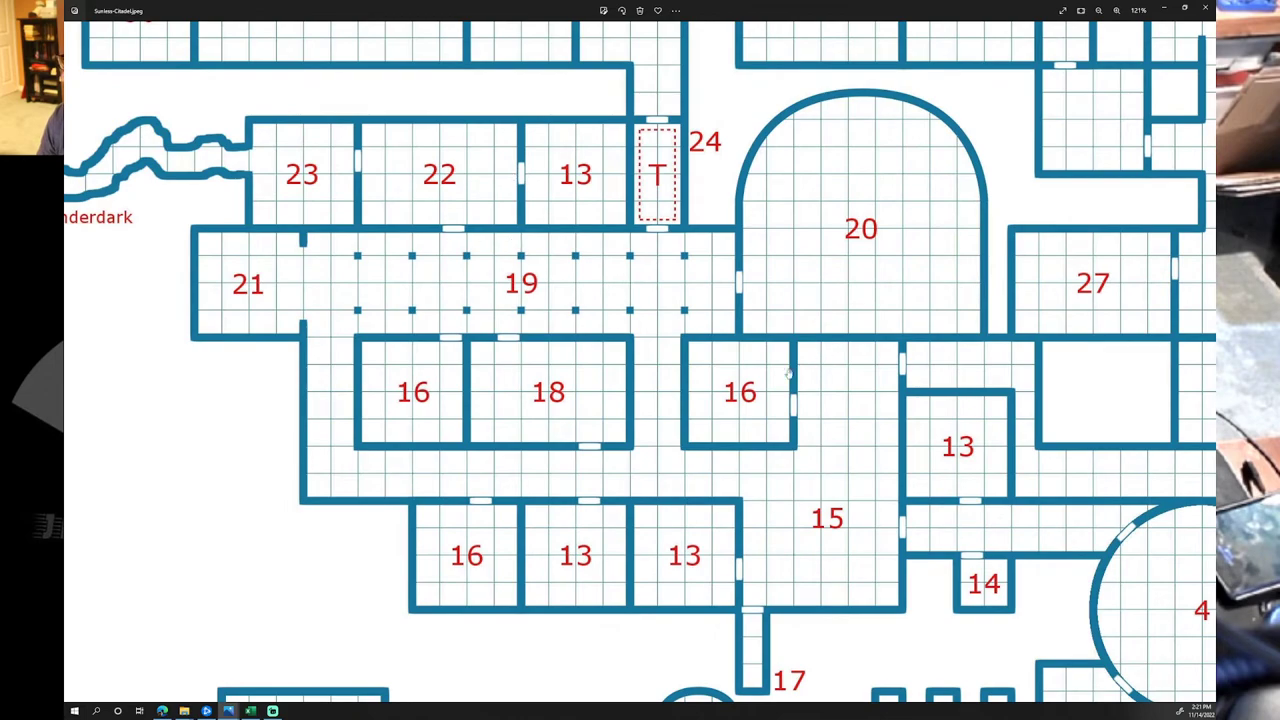
# Pan over rooms 12 to 3, zoom in on room 11's print notes, then bring up the spreadsheet.
pyautogui.moveTo(749, 400); pyautogui.dragTo(689, 215)
pyautogui.moveTo(738, 495); pyautogui.dragTo(561, 446)
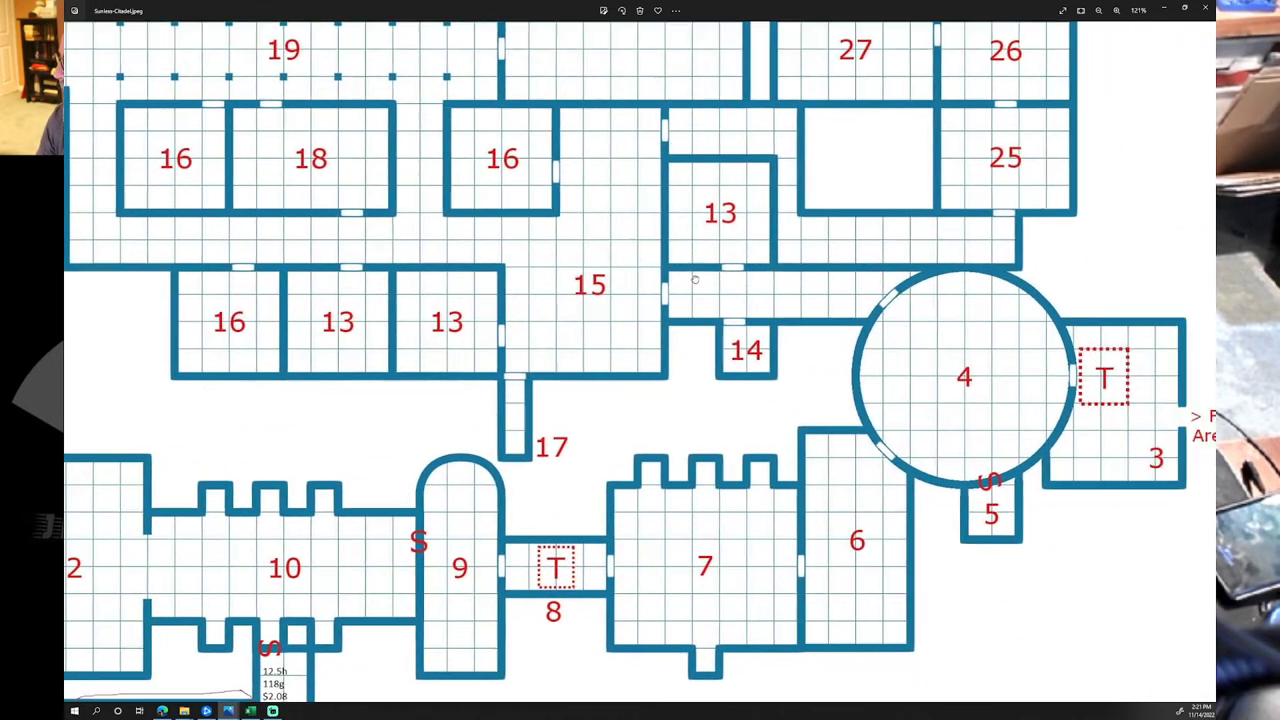
pyautogui.moveTo(730, 293); pyautogui.dragTo(655, 278)
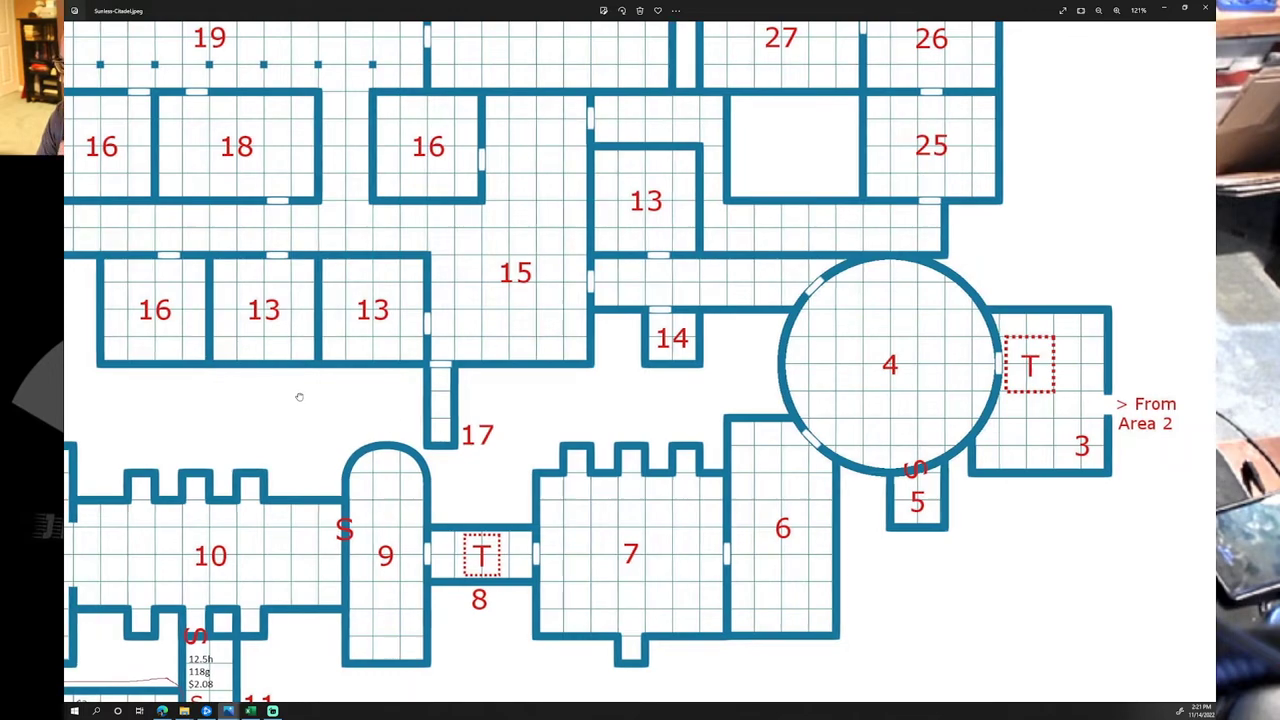
pyautogui.moveTo(306, 244); pyautogui.dragTo(660, 200)
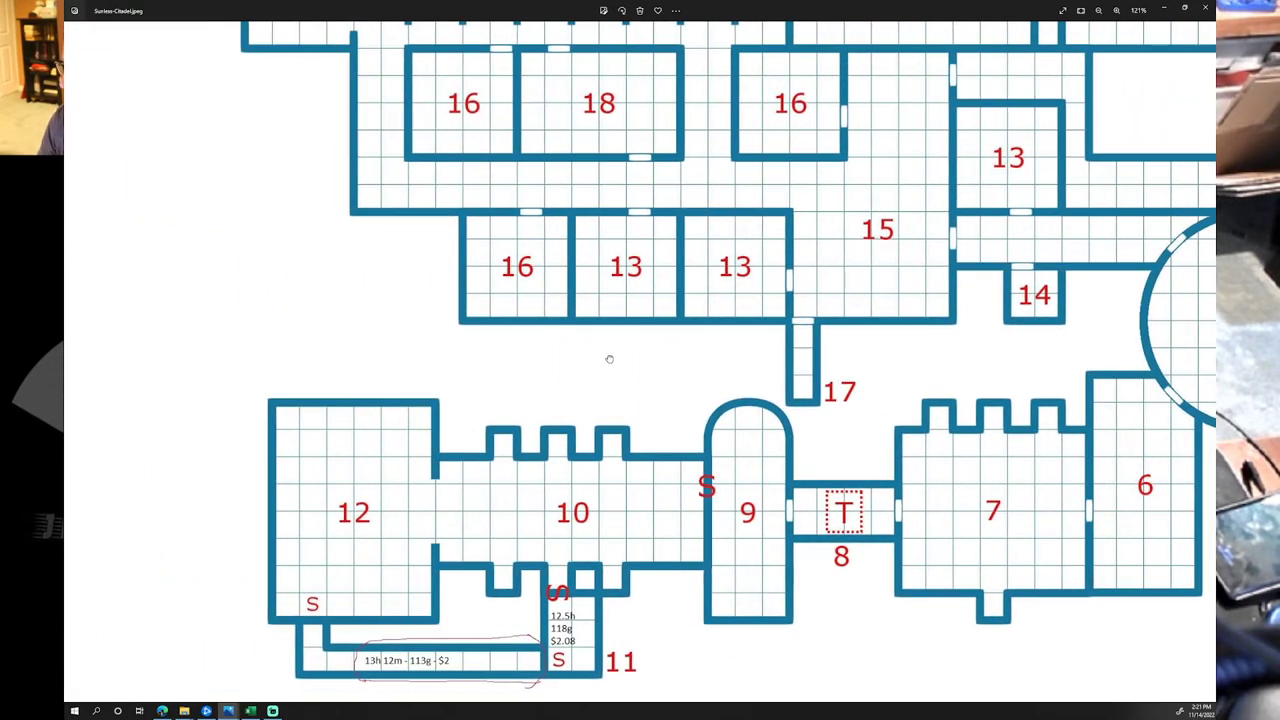
pyautogui.scroll(3, 609, 358)
pyautogui.moveTo(617, 403); pyautogui.dragTo(594, 240)
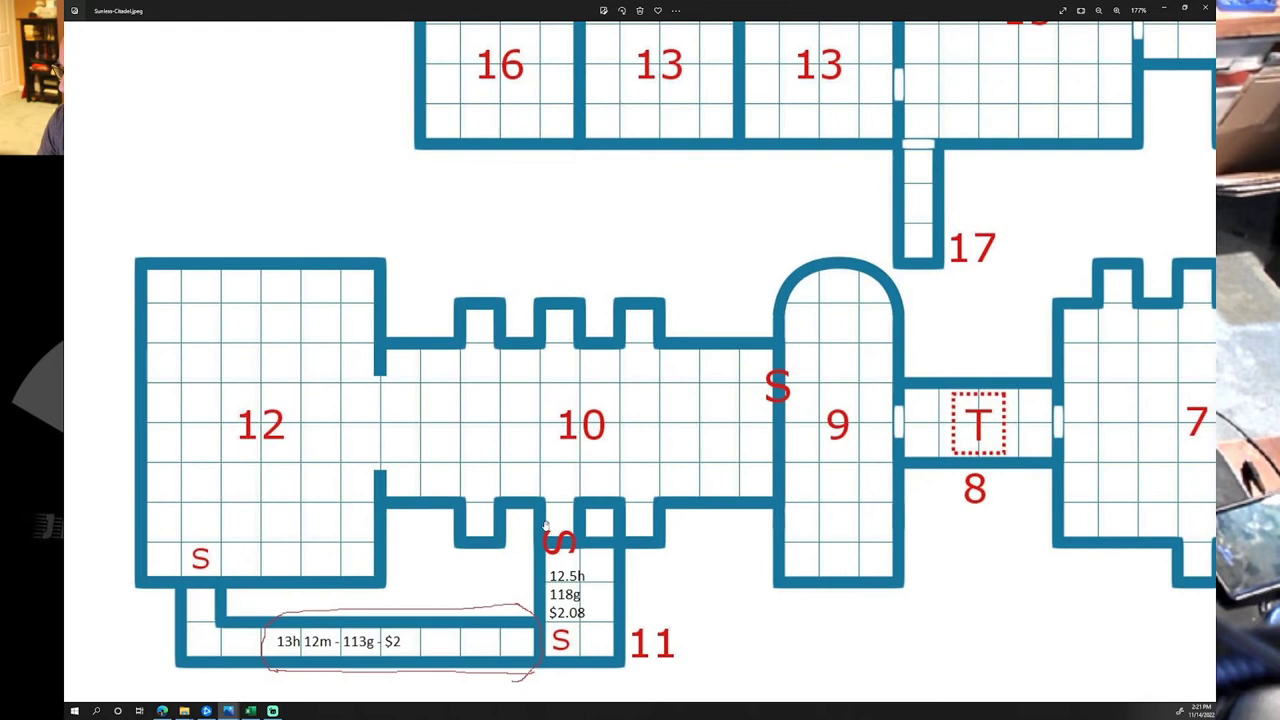
pyautogui.click(250, 710)
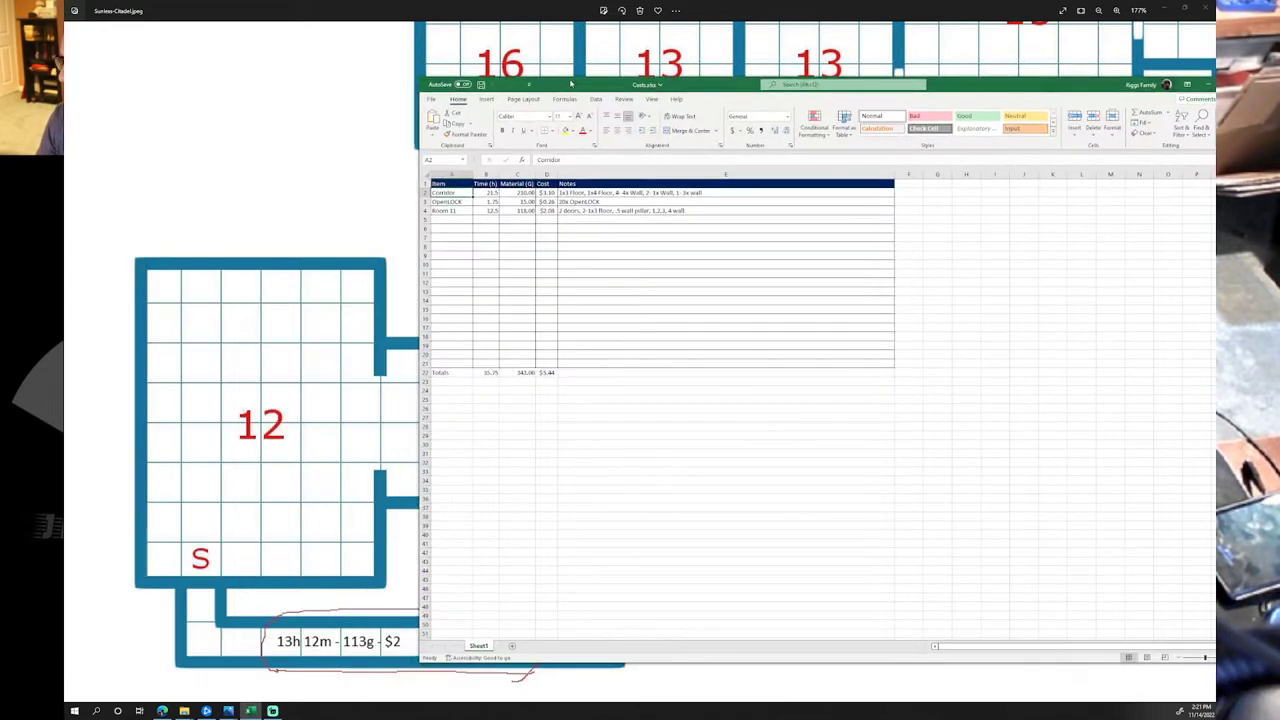
# Zoom in on the Excel cost sheet and place the window beside room 11's notes.
pyautogui.moveTo(566, 82); pyautogui.dragTo(362, 90)
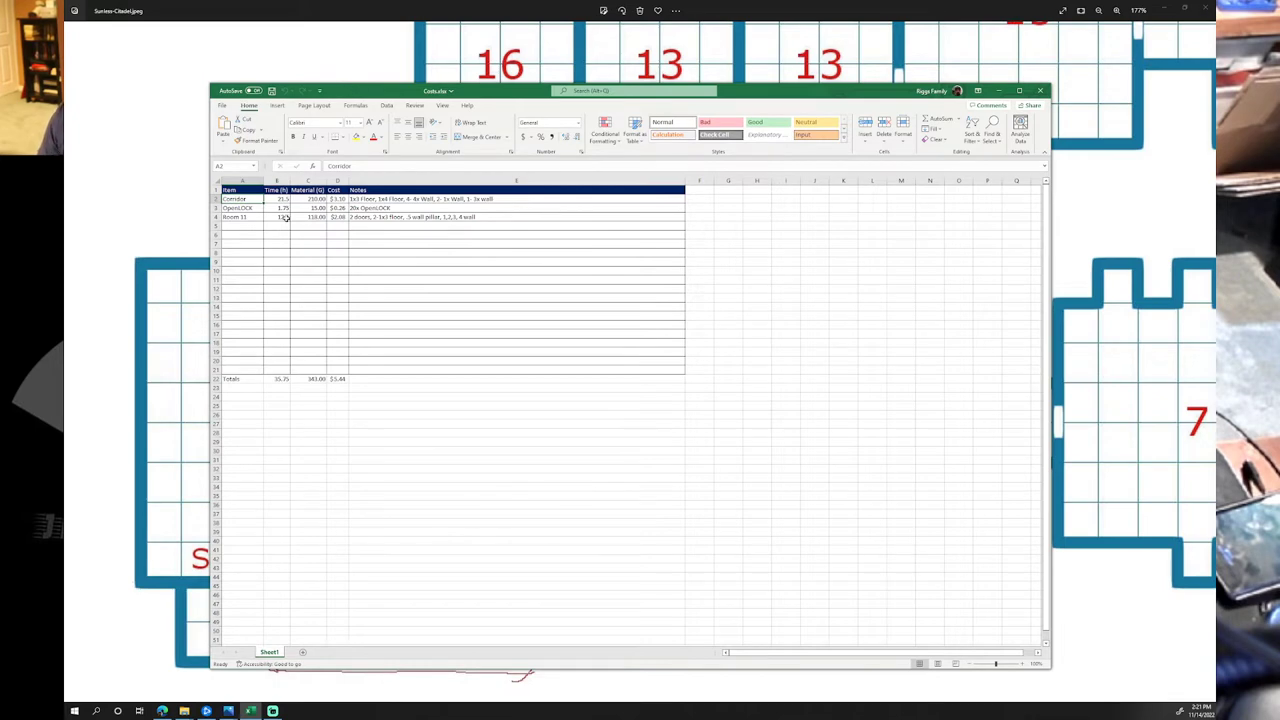
pyautogui.keyDown('ctrl'); pyautogui.scroll(3, 287, 219); pyautogui.keyUp('ctrl')
pyautogui.keyDown('ctrl'); pyautogui.scroll(2, 287, 220); pyautogui.keyUp('ctrl')
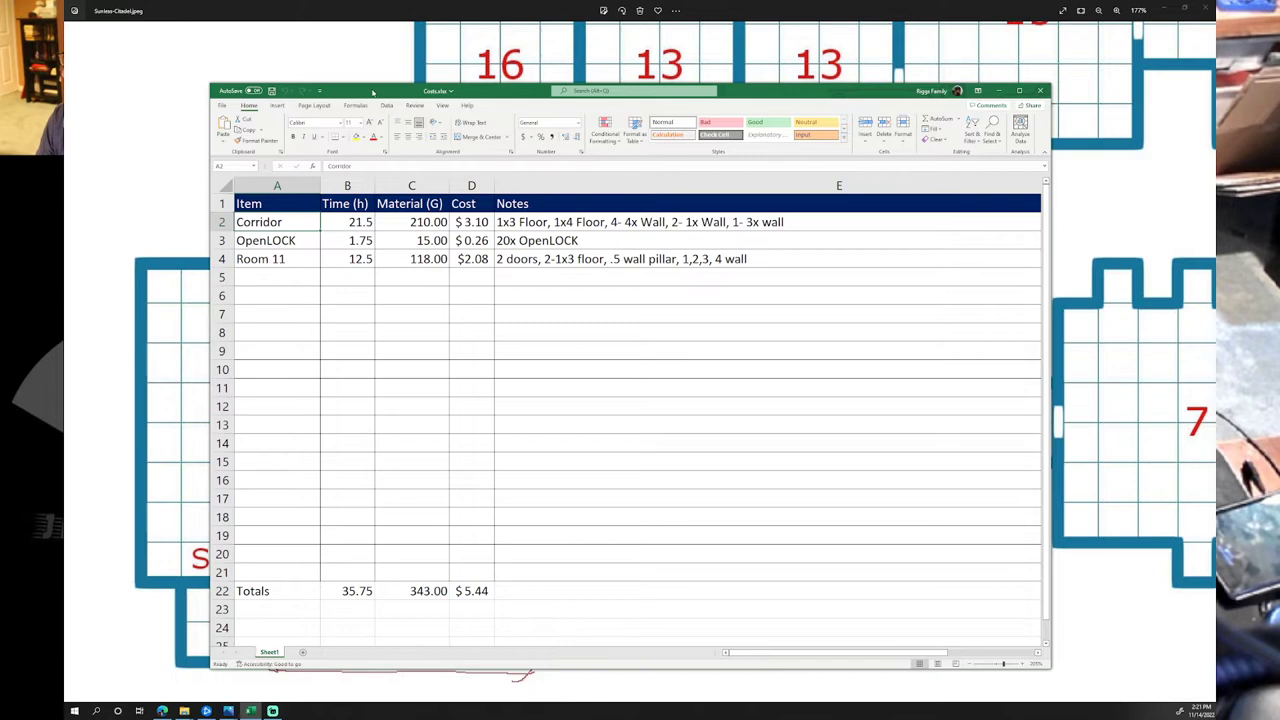
pyautogui.moveTo(372, 92); pyautogui.dragTo(592, 26)
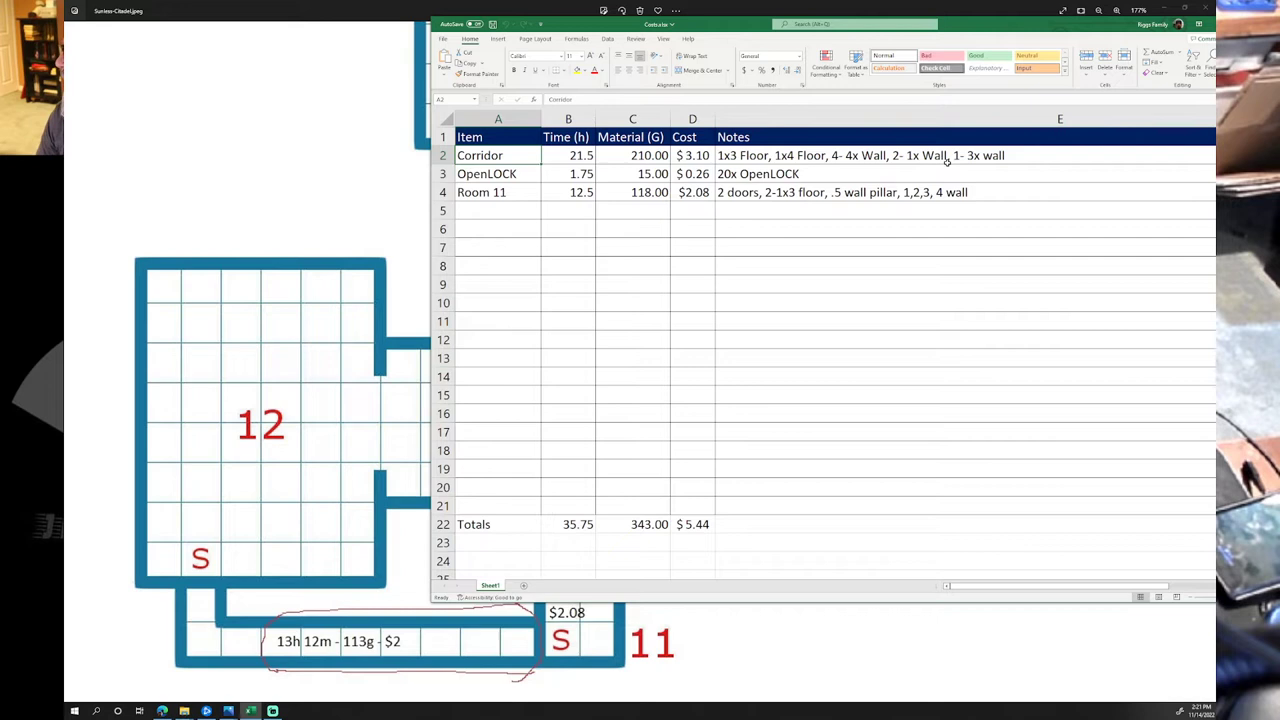
# Add '1x2 Floor, 1x1 Floor,' to the Corridor notes in cell E2.
pyautogui.click(1010, 158)
pyautogui.doubleClick(727, 155)
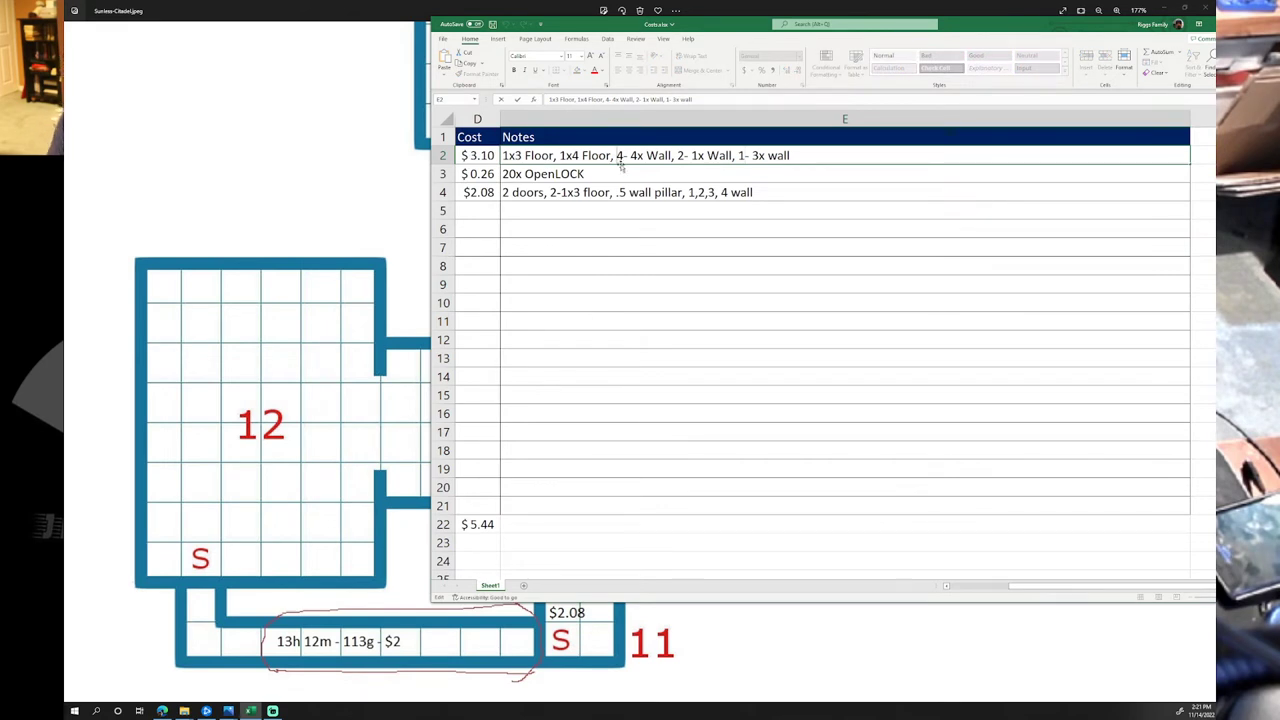
pyautogui.write('1x2')
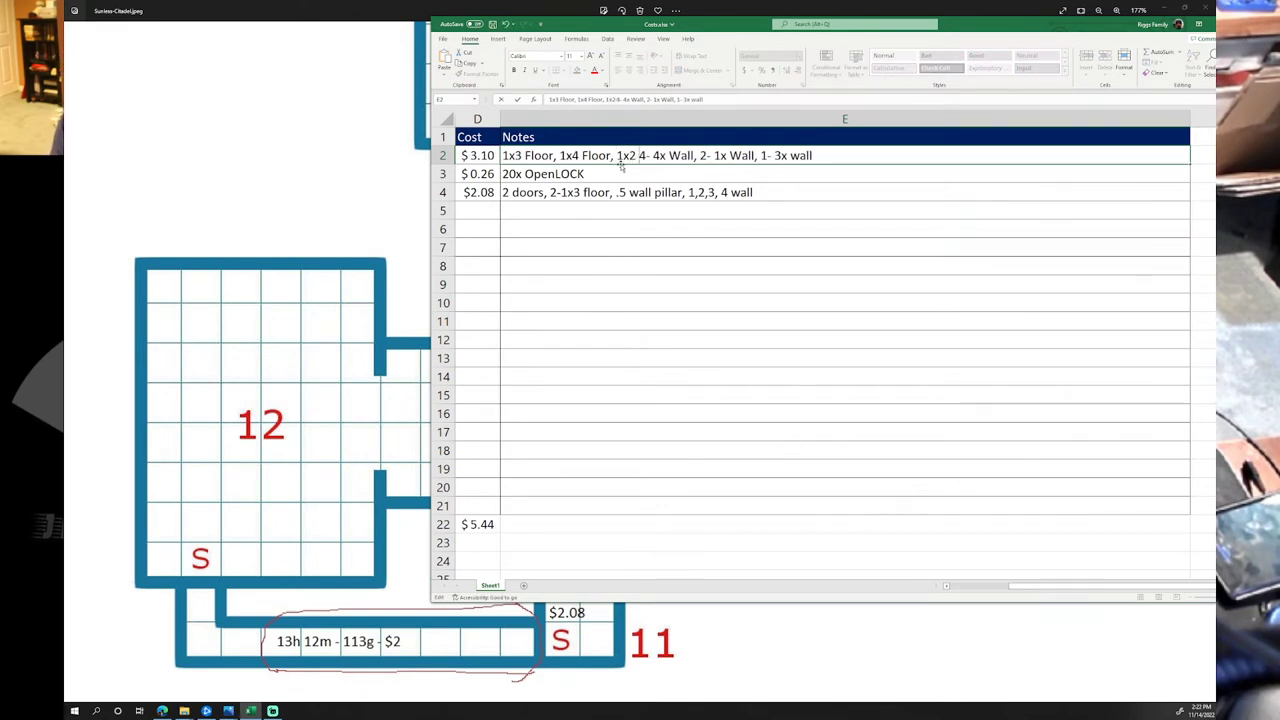
pyautogui.write(' Floor, 1x')
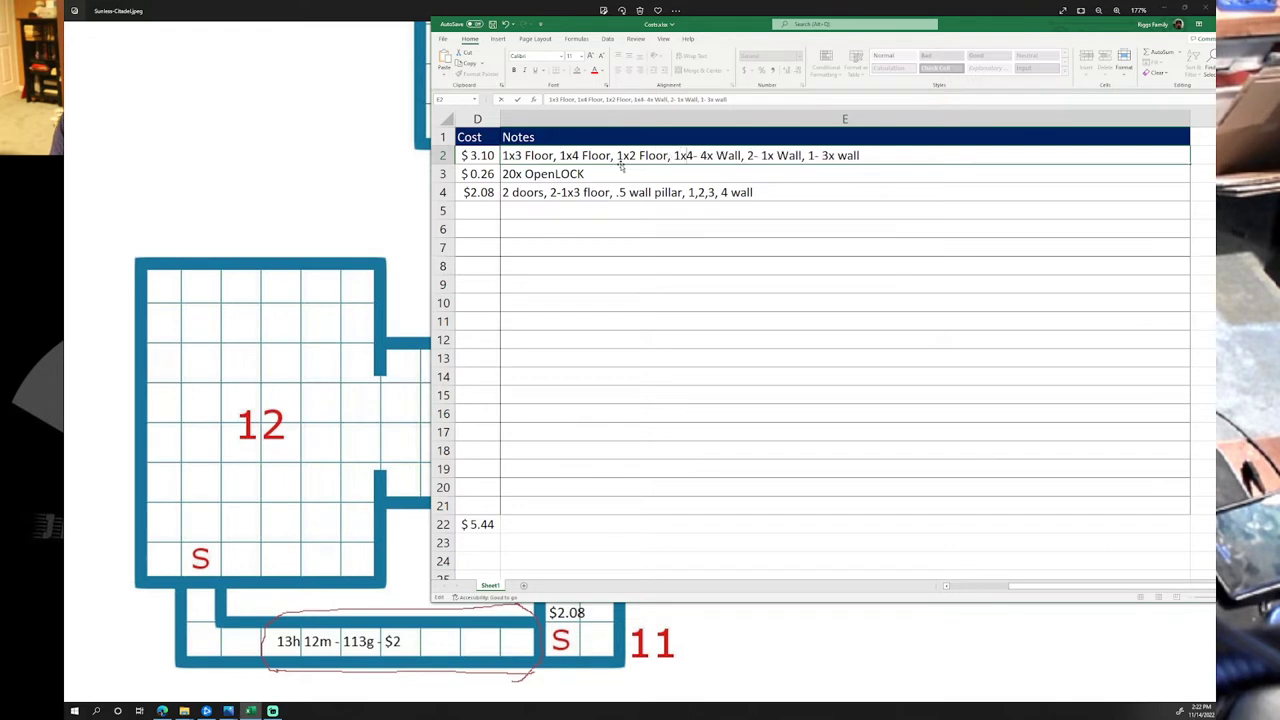
pyautogui.write('1 Floo')
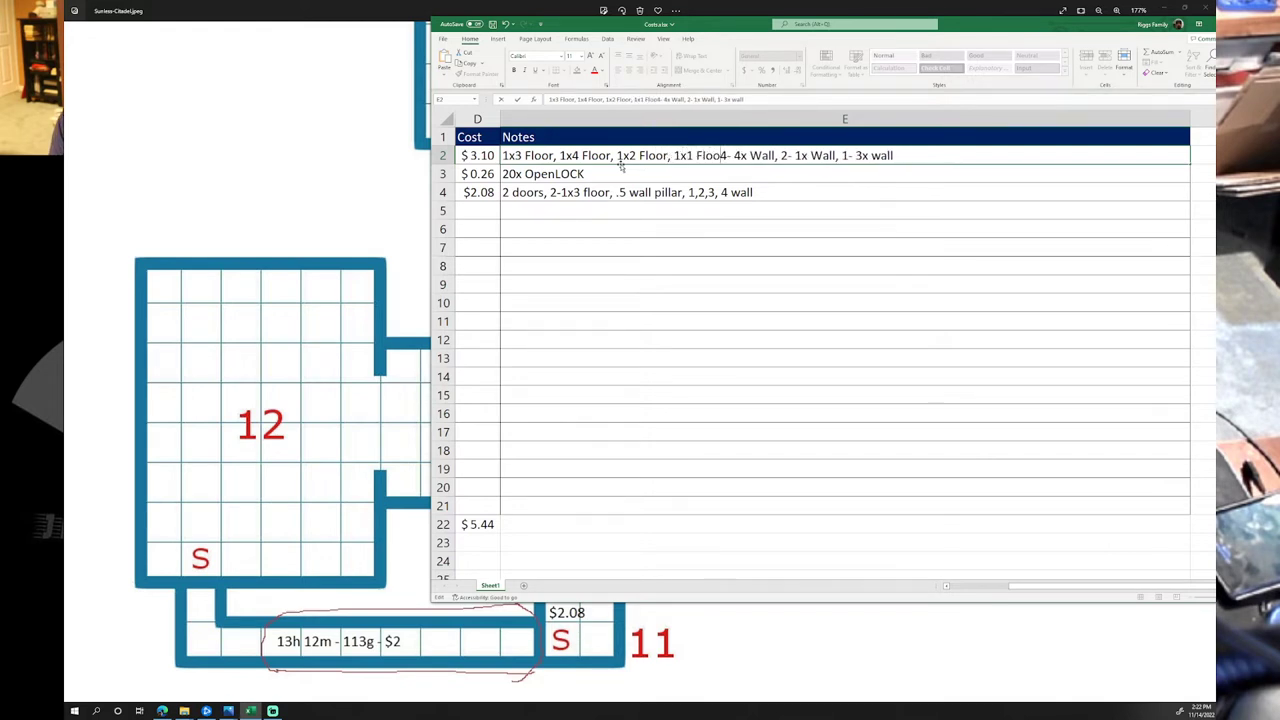
pyautogui.write('r,')
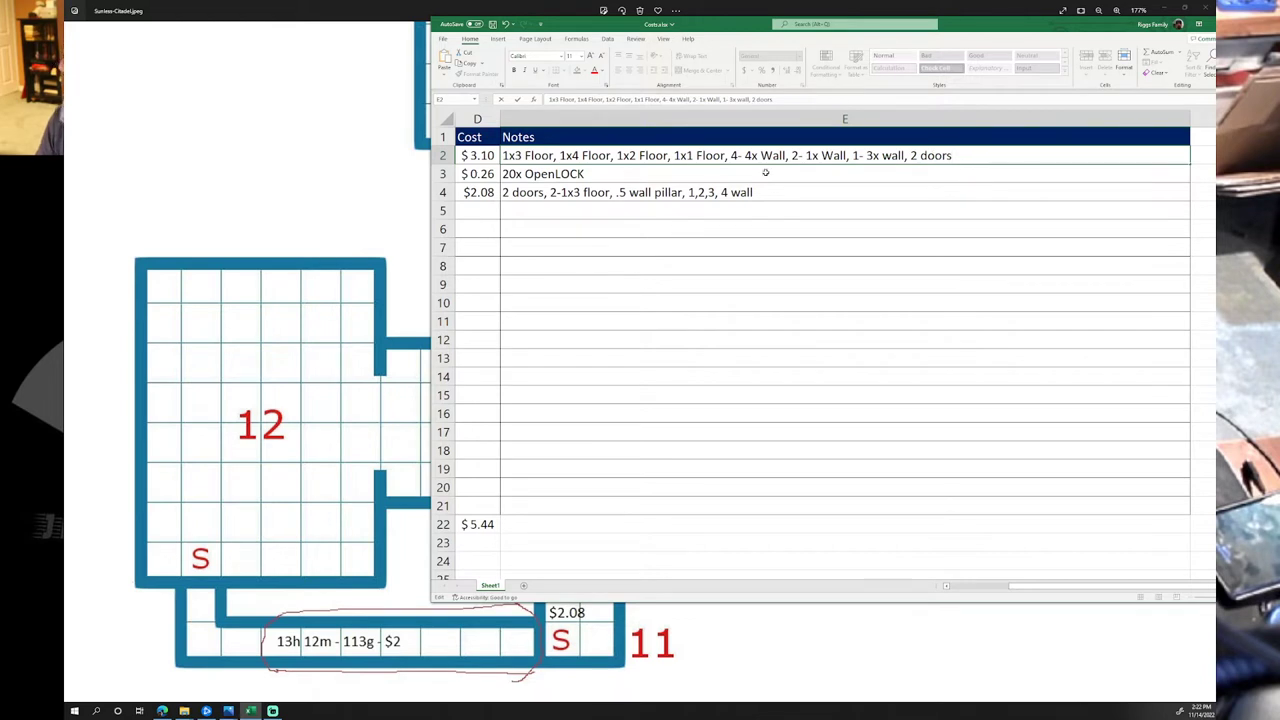
pyautogui.press('Return')
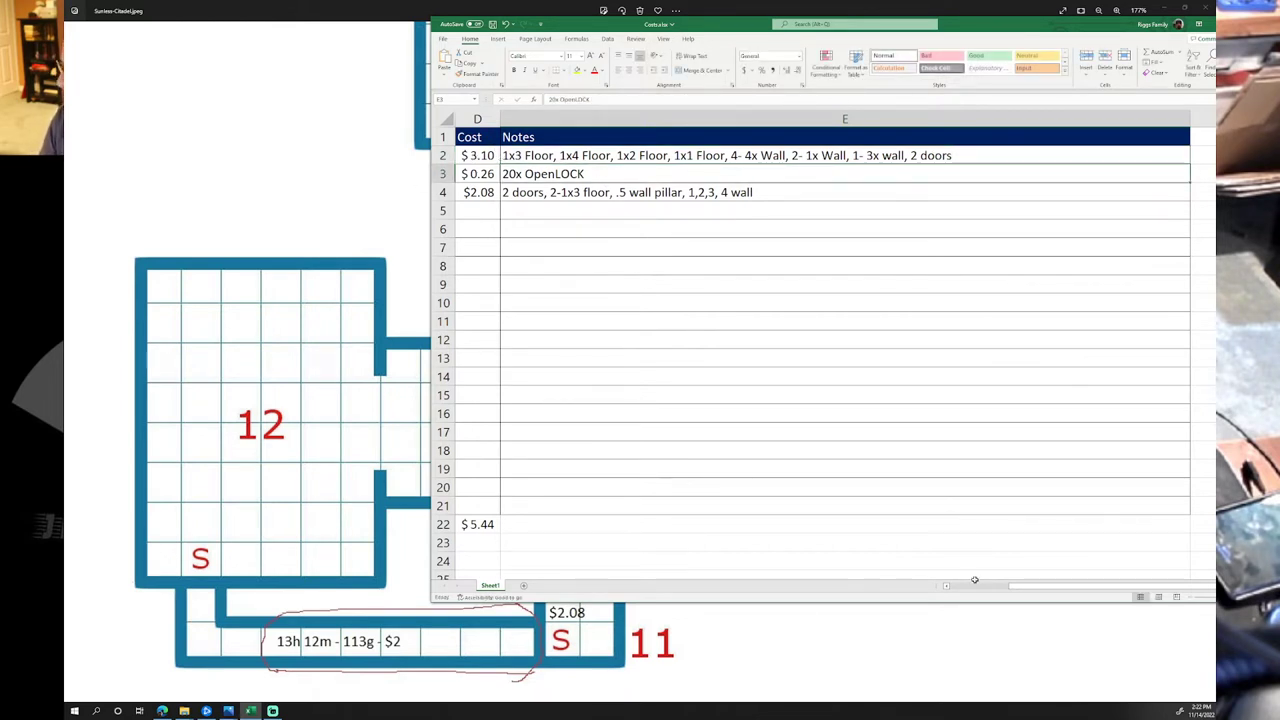
pyautogui.moveTo(1012, 588); pyautogui.dragTo(952, 588)
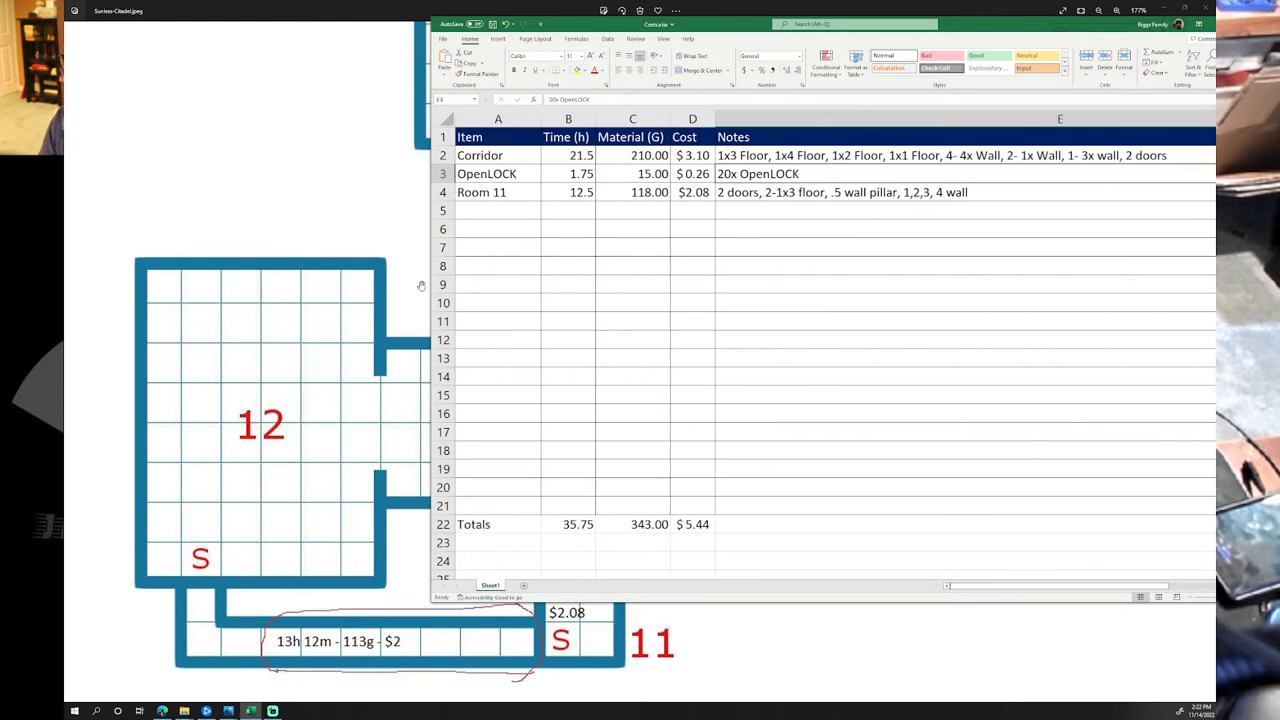
# Widen the Excel window and select the OpenLOCK and Room 11 row entries.
pyautogui.moveTo(431, 282); pyautogui.dragTo(211, 155)
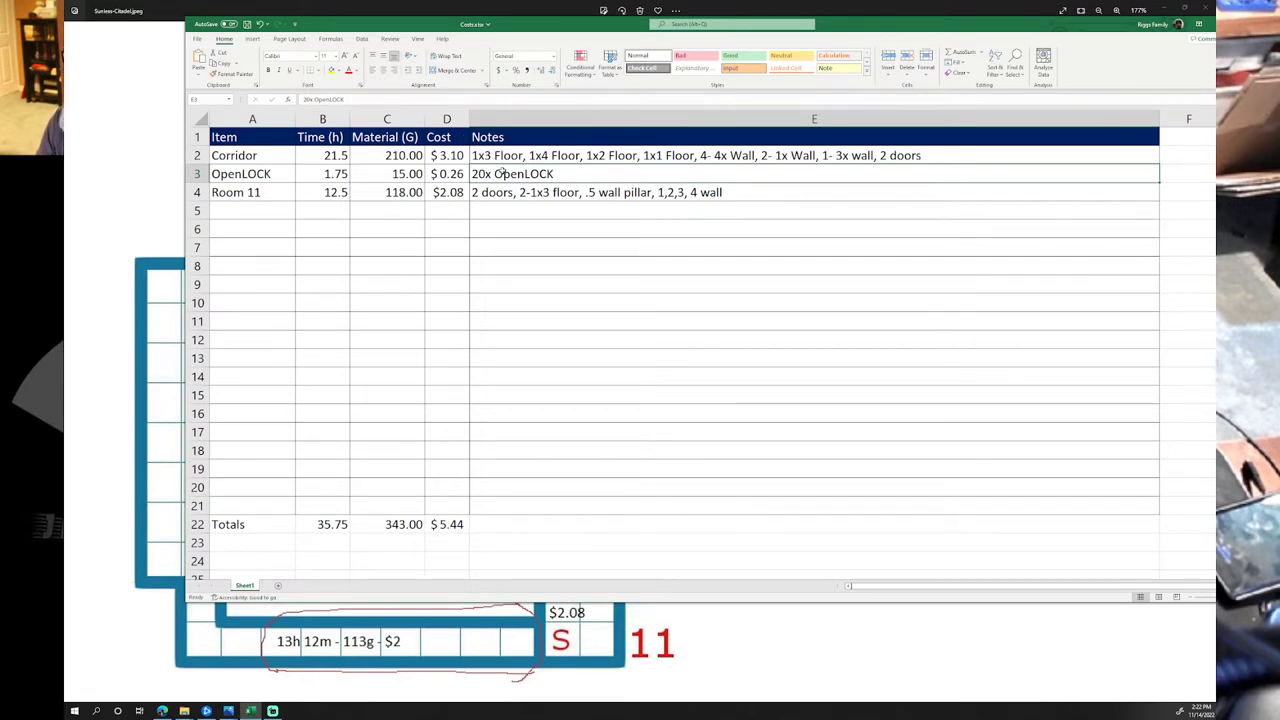
pyautogui.moveTo(533, 173); pyautogui.dragTo(588, 171)
pyautogui.click(252, 192)
pyautogui.moveTo(405, 192); pyautogui.dragTo(665, 193)
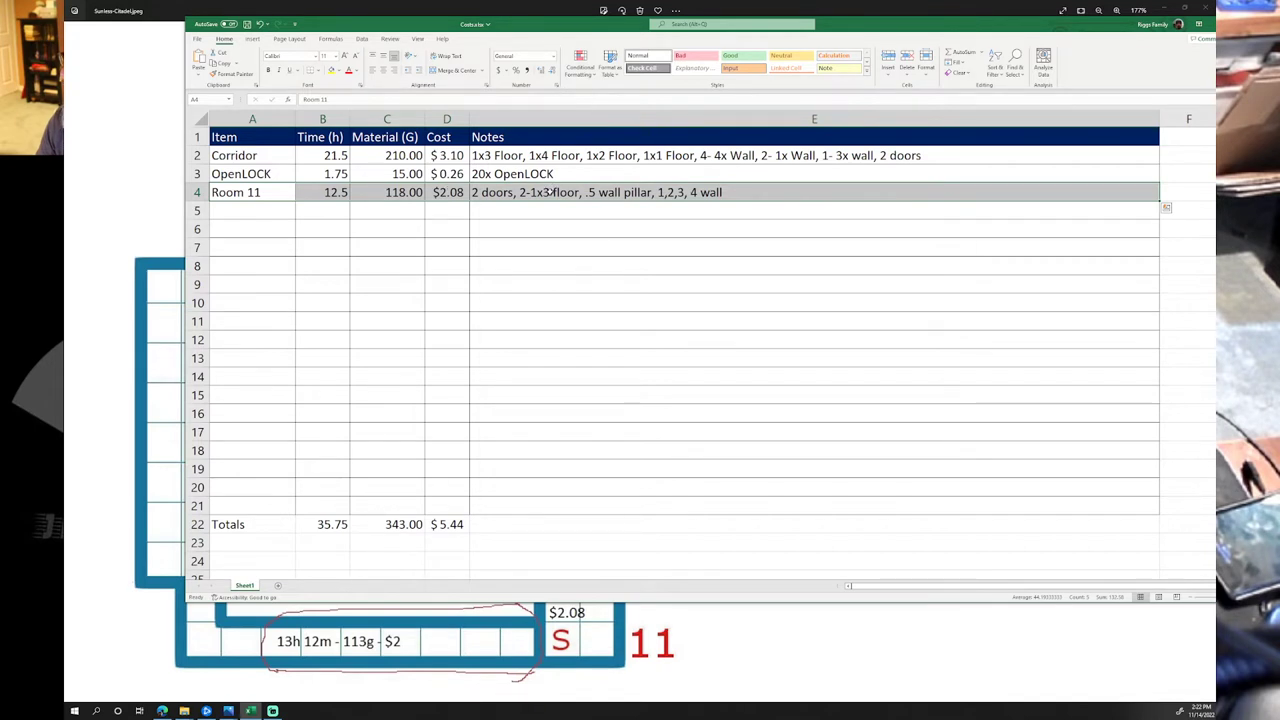
# Change the Corridor note's door count from 2 to 1.
pyautogui.doubleClick(886, 158)
pyautogui.press('BackSpace')
pyautogui.write('1')
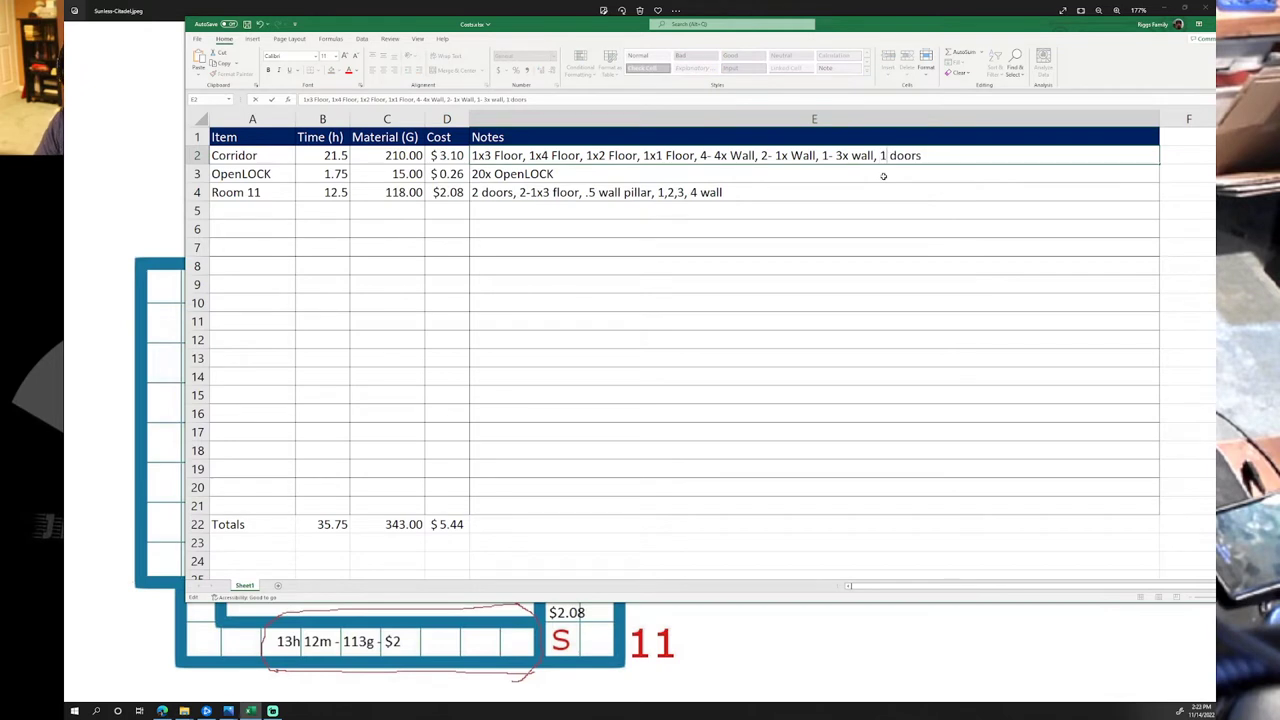
pyautogui.click(781, 229)
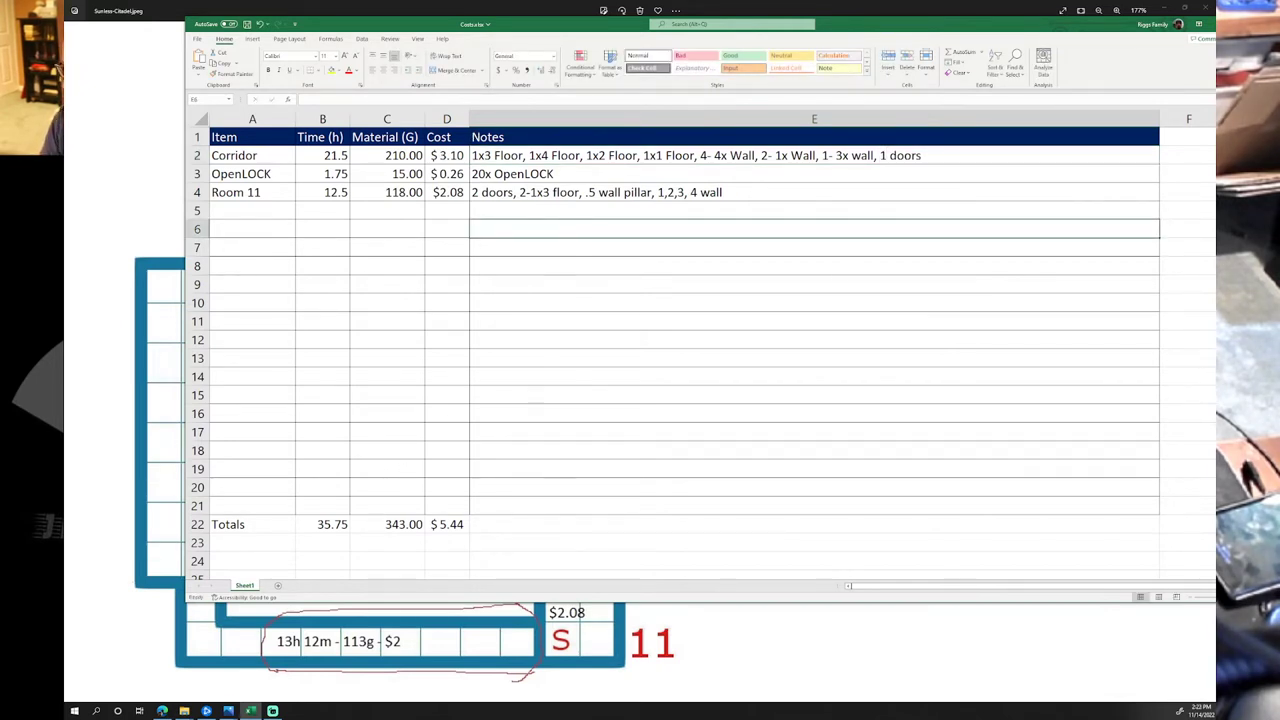
# Zoom into the floor plan around rooms 12 and 9, zoom back out, and minimize Photos.
pyautogui.click(731, 635)
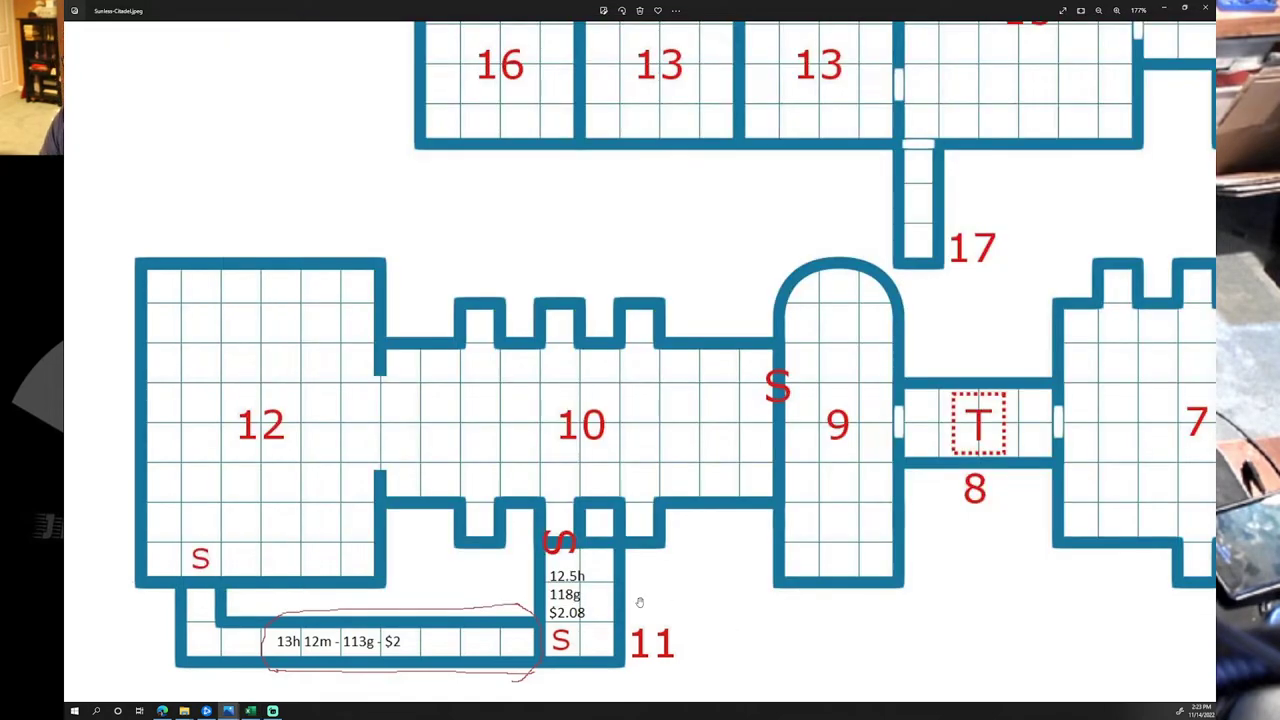
pyautogui.scroll(2, 663, 589)
pyautogui.moveTo(650, 596); pyautogui.dragTo(823, 552)
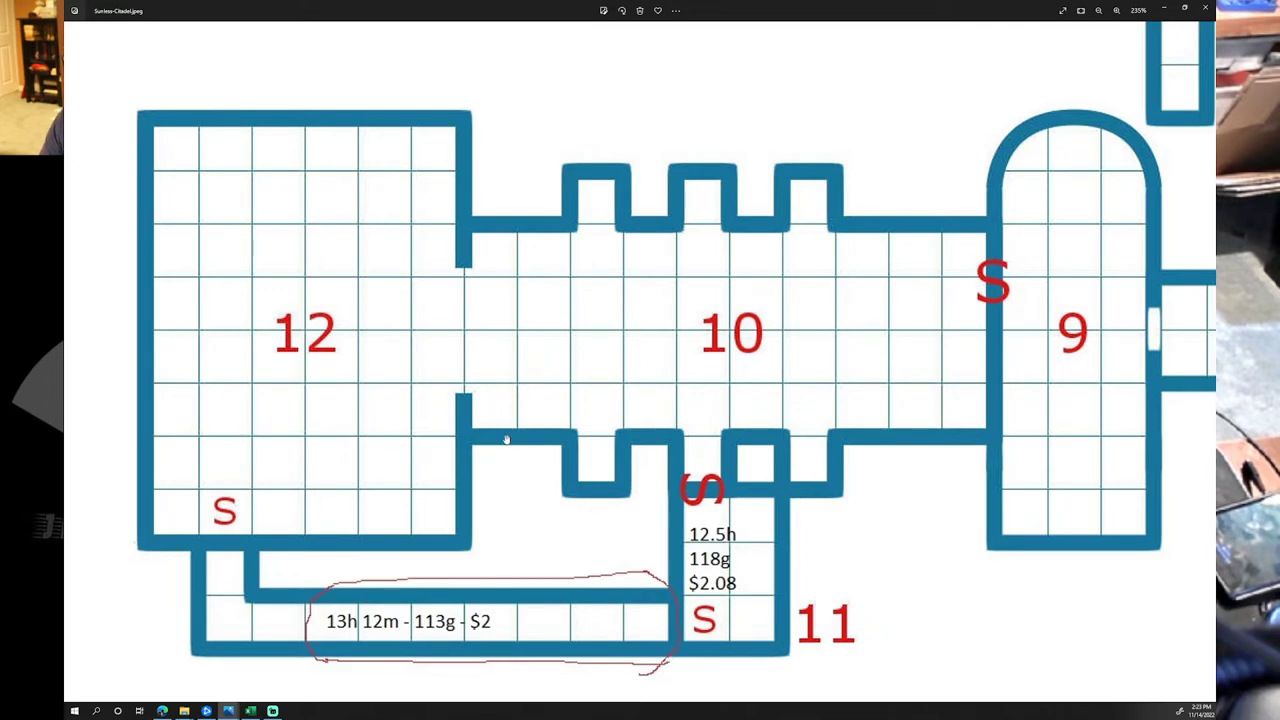
pyautogui.scroll(-3, 515, 507)
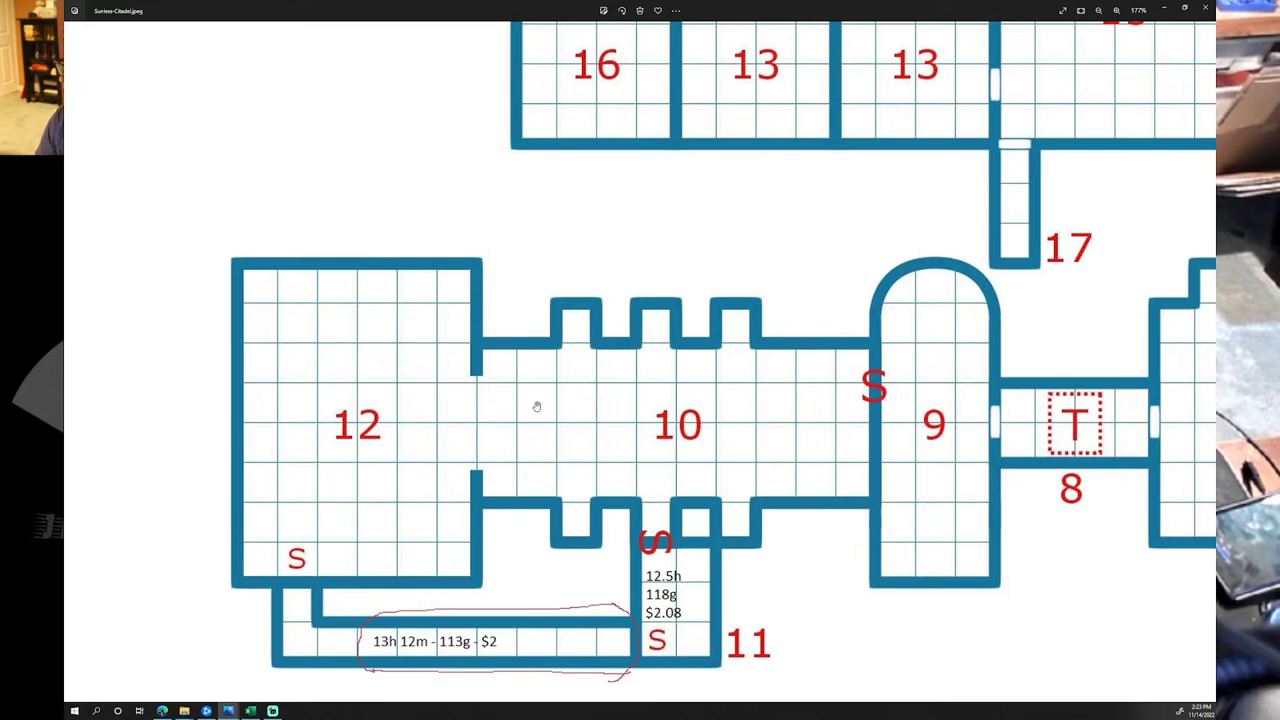
pyautogui.click(1164, 8)
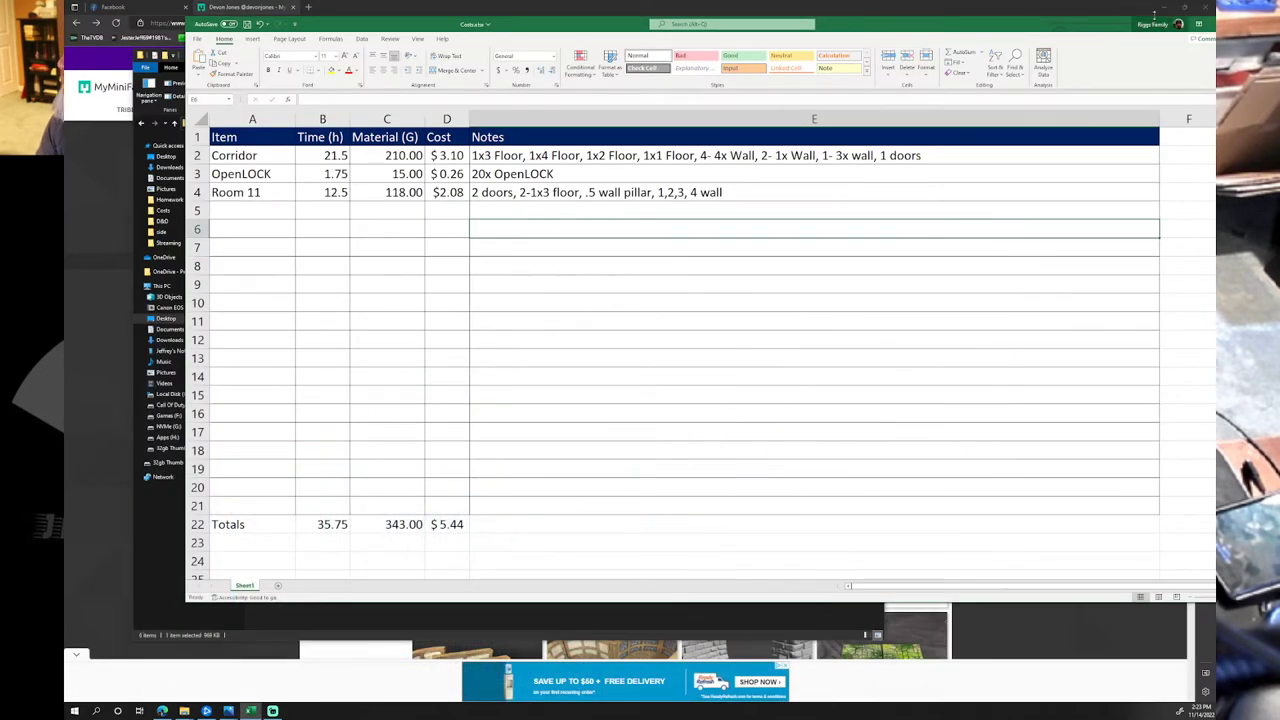
# Minimize the browser and Excel, then open D&D > 1. My Dungeon > Files Used.
pyautogui.click(1165, 6)
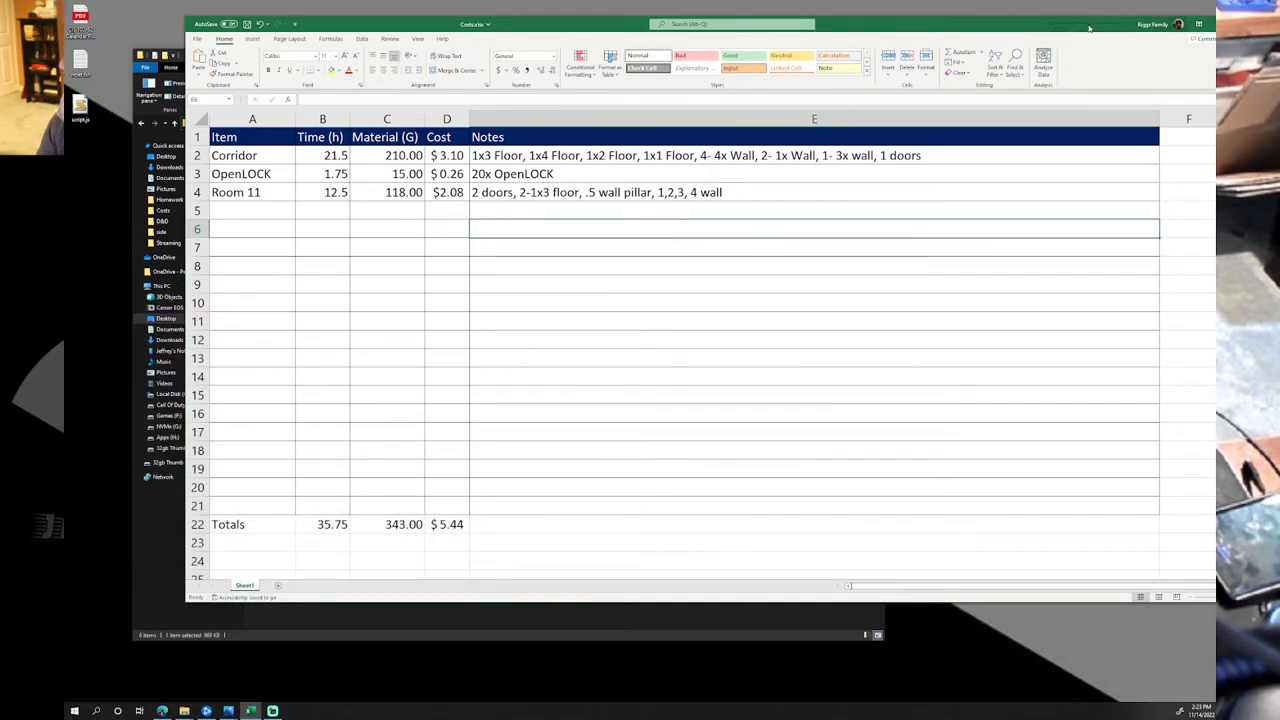
pyautogui.doubleClick(1160, 26)
pyautogui.click(1158, 24)
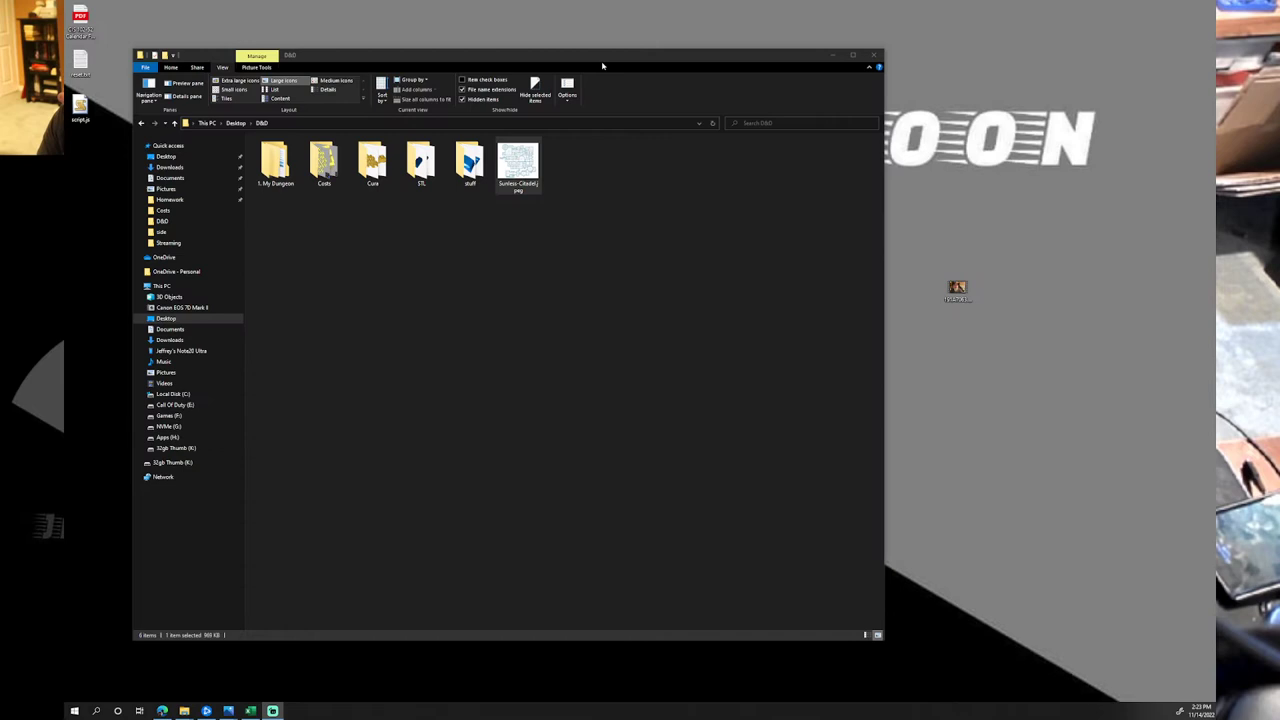
pyautogui.moveTo(603, 60); pyautogui.dragTo(859, 105)
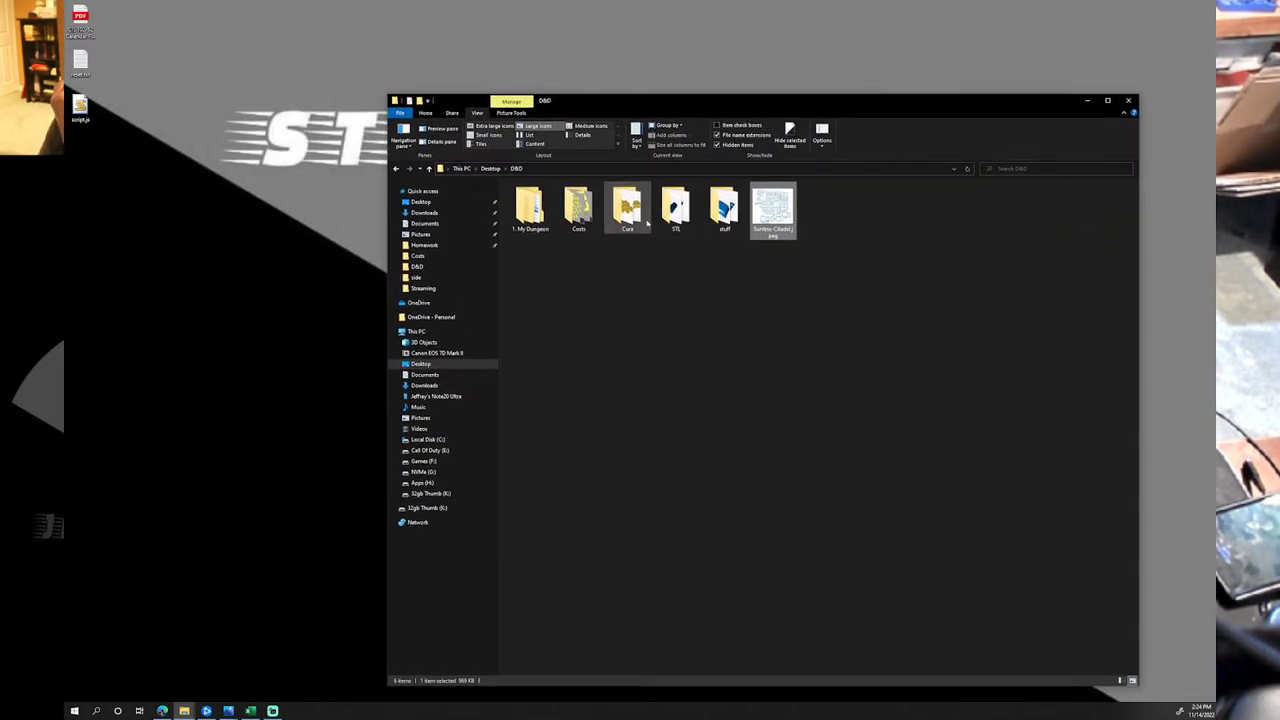
pyautogui.doubleClick(535, 204)
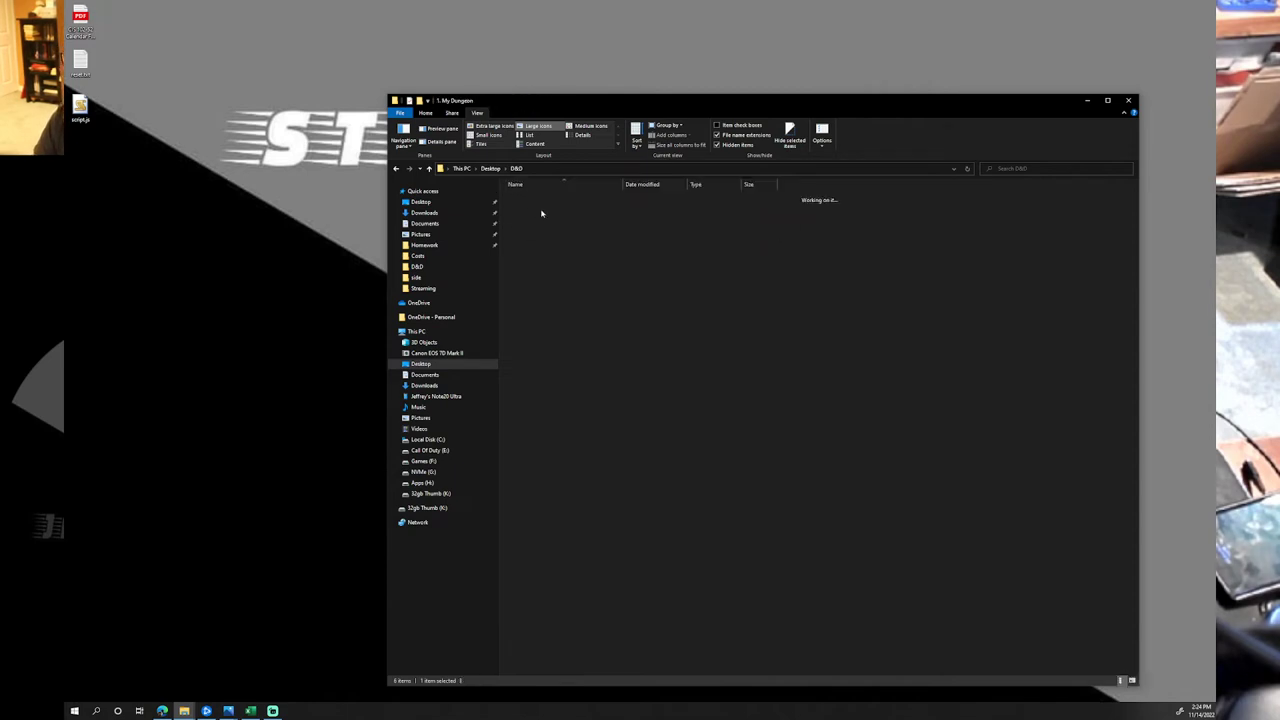
pyautogui.doubleClick(527, 208)
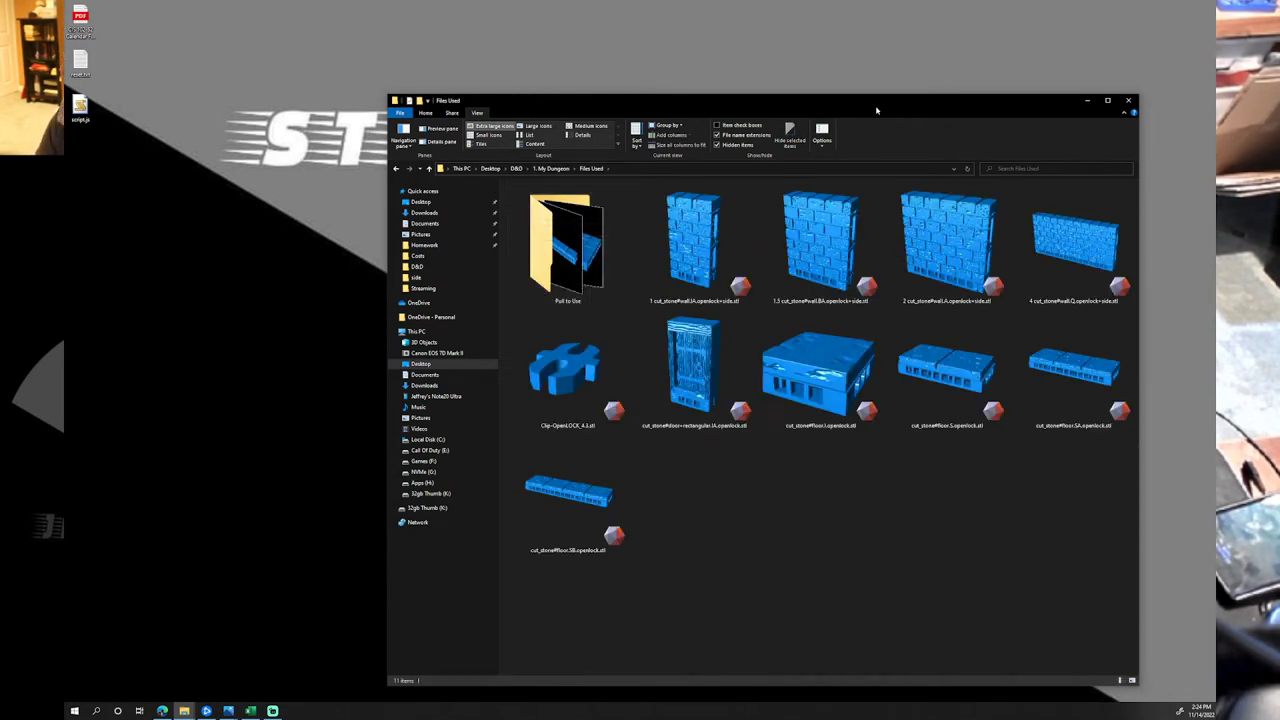
# Move the Files Used window up-left and open its Pull to Use subfolder.
pyautogui.moveTo(876, 110); pyautogui.dragTo(682, 51)
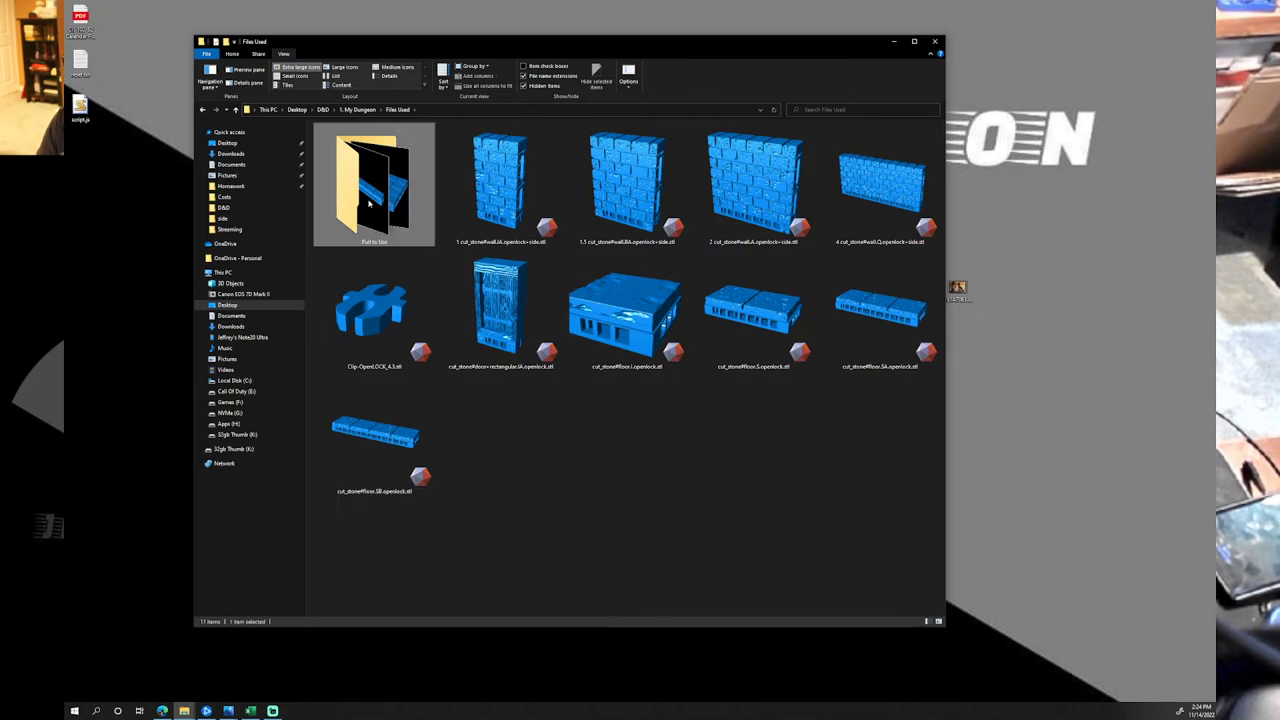
pyautogui.doubleClick(369, 204)
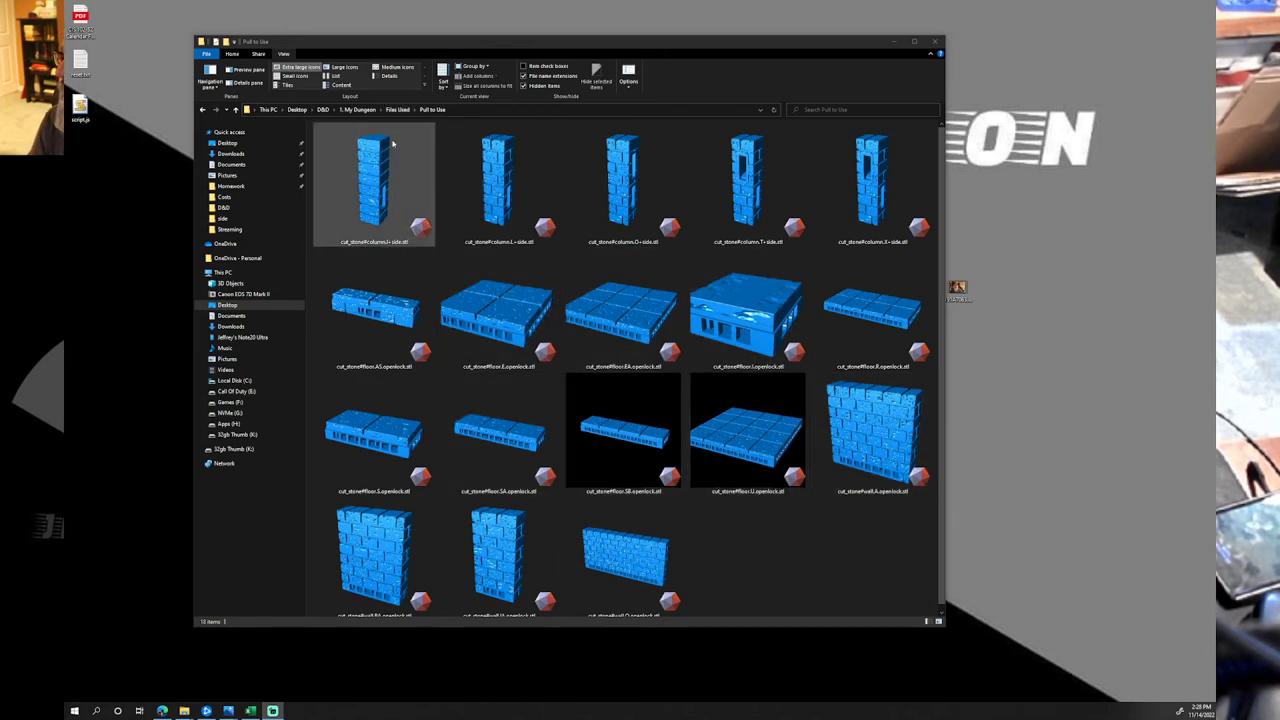
# Return from Pull to Use to the parent Files Used folder of dungeon STL files.
pyautogui.click(396, 110)
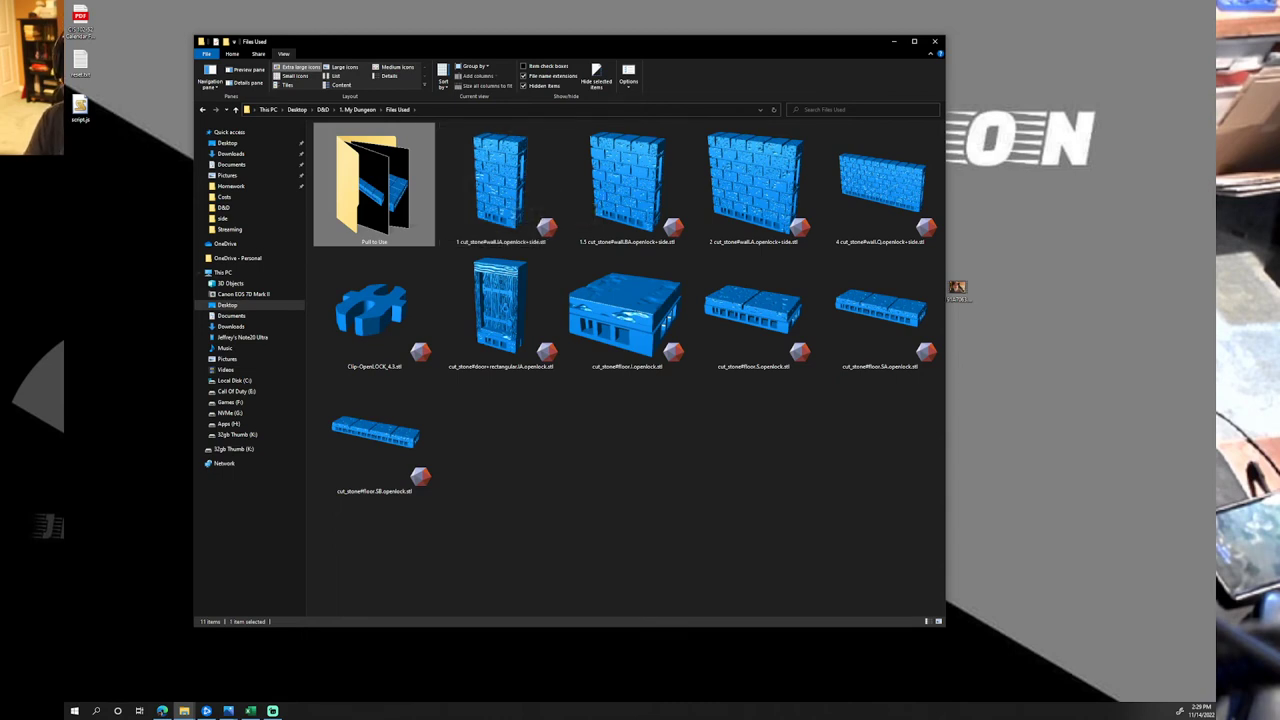
# Switch from the Files Used folder in File Explorer to the camera app with Alt+Tab.
pyautogui.hotkey('alt', 'Tab')
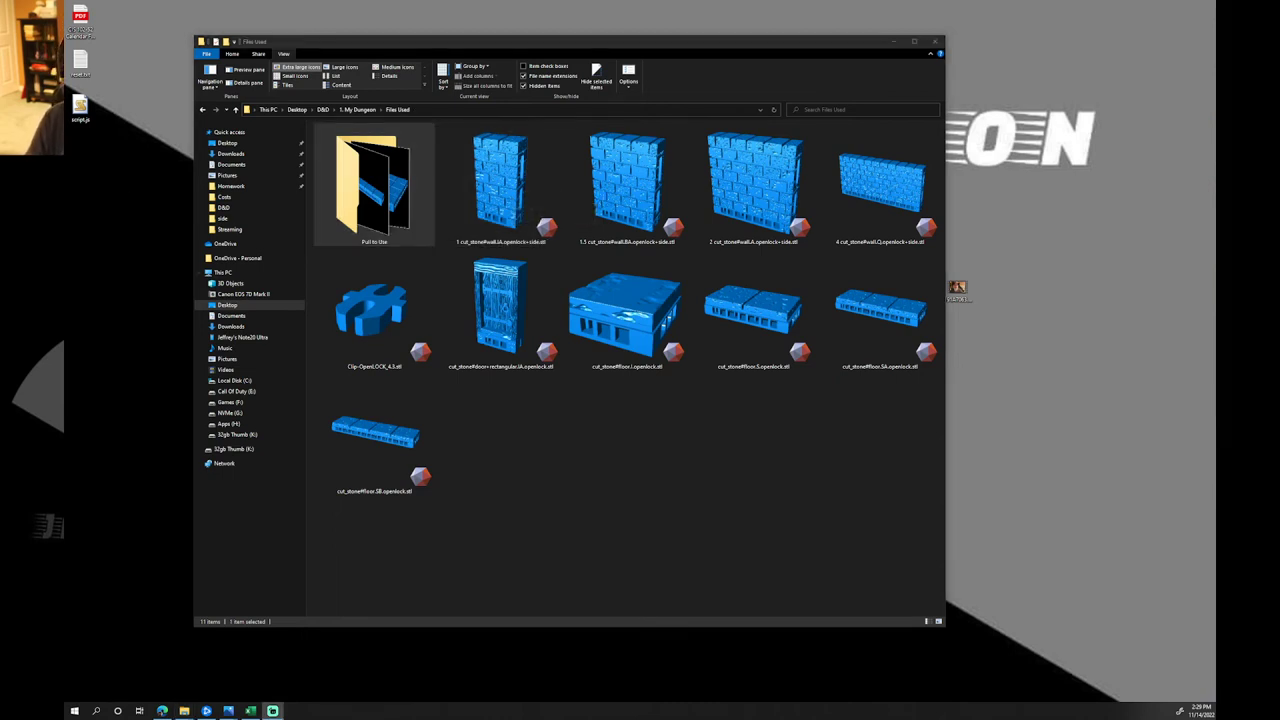